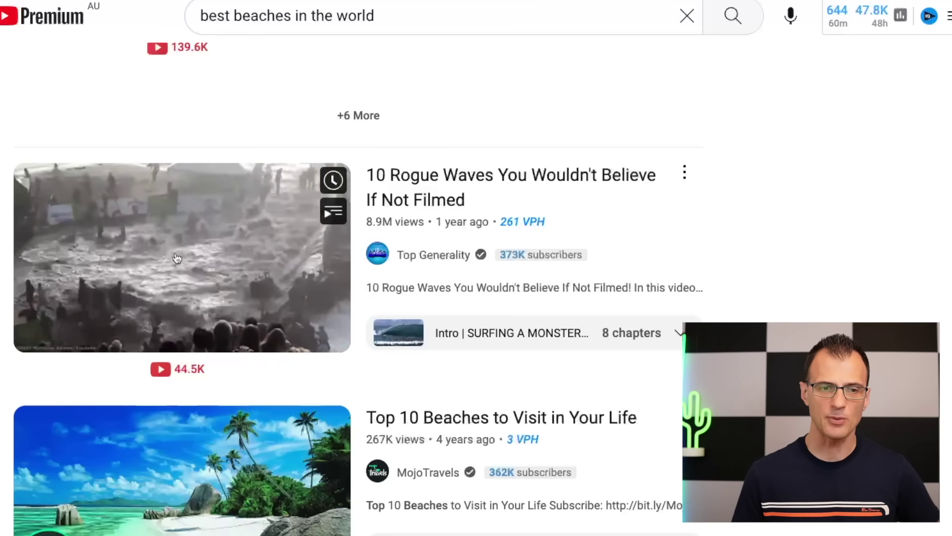
Review the most popular videos on the MojoTravels channel.
{"action": "scroll", "coordinate": [198, 258], "scroll_direction": "up", "scroll_amount": 5}
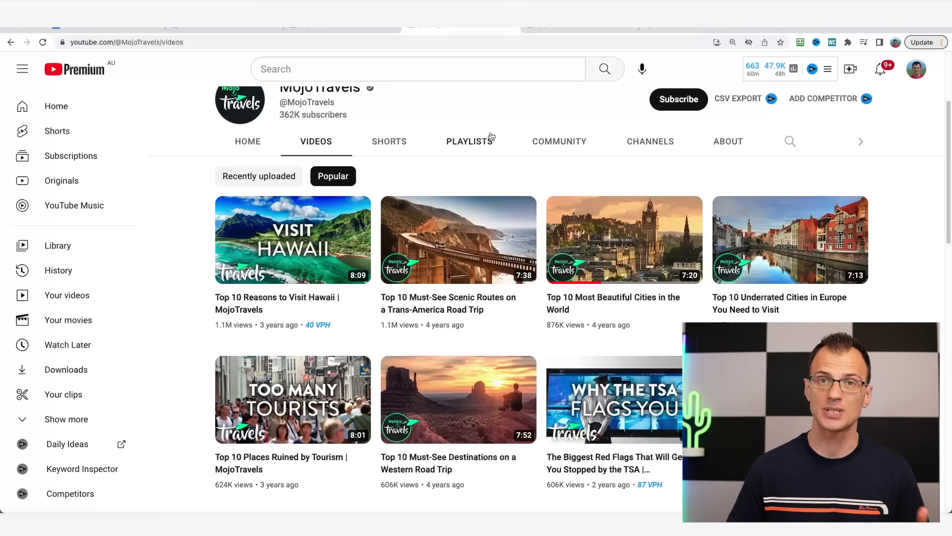
{"action": "scroll", "coordinate": [488, 142], "scroll_direction": "up", "scroll_amount": 1}
{"action": "scroll", "coordinate": [487, 147], "scroll_direction": "up", "scroll_amount": 1}
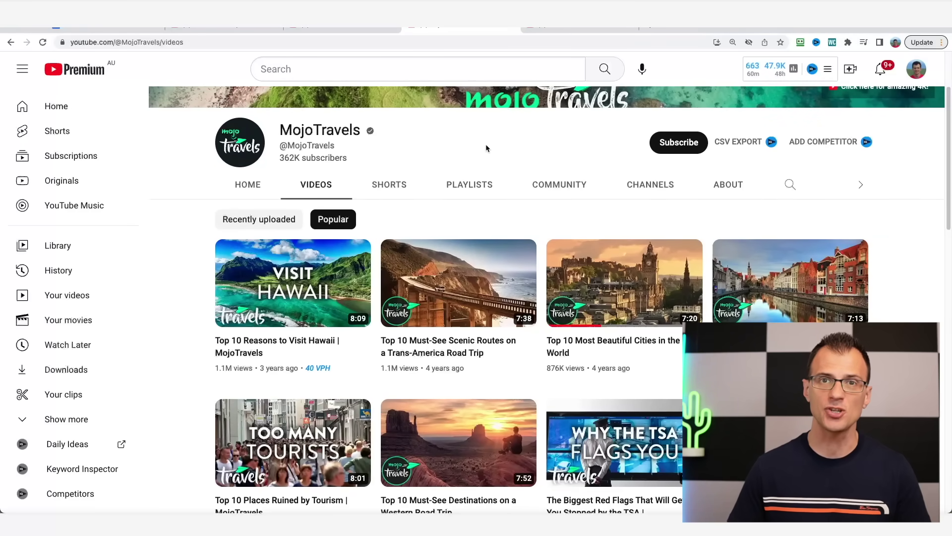
{"action": "scroll", "coordinate": [431, 146], "scroll_direction": "down", "scroll_amount": 1}
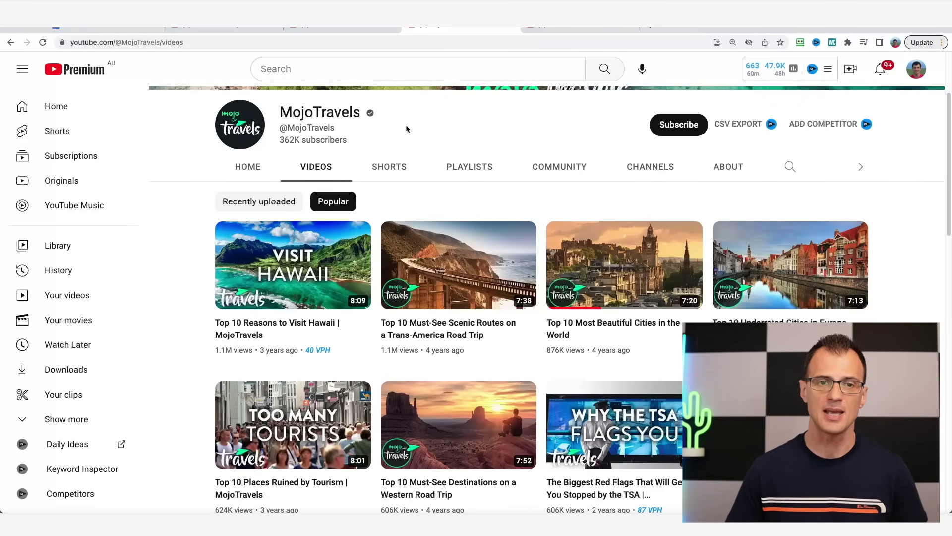
{"action": "scroll", "coordinate": [307, 223], "scroll_direction": "down", "scroll_amount": 1}
{"action": "mouse_move", "coordinate": [275, 273]}
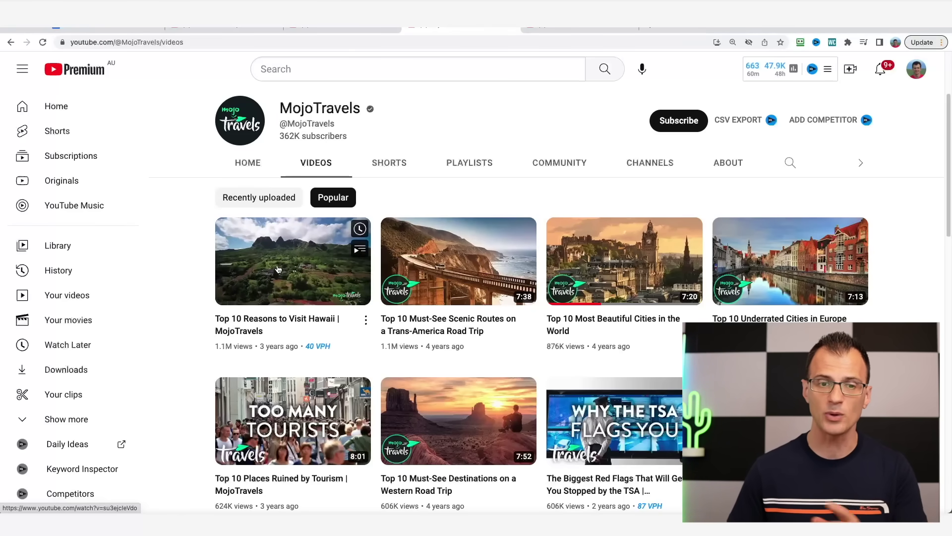
Look over the most popular videos on the MUSCLE MIND EMOTION channel for comparison.
{"action": "left_click", "coordinate": [570, 28]}
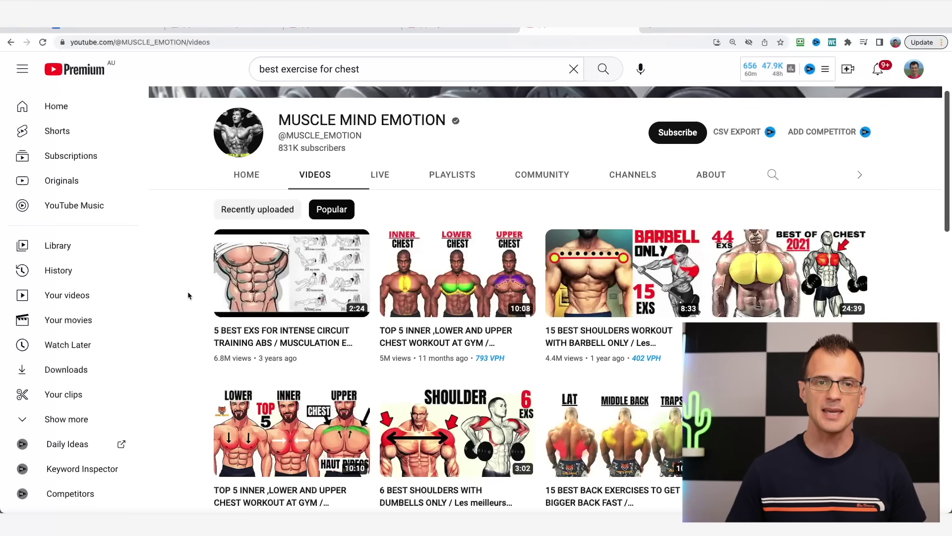
{"action": "mouse_move", "coordinate": [230, 286]}
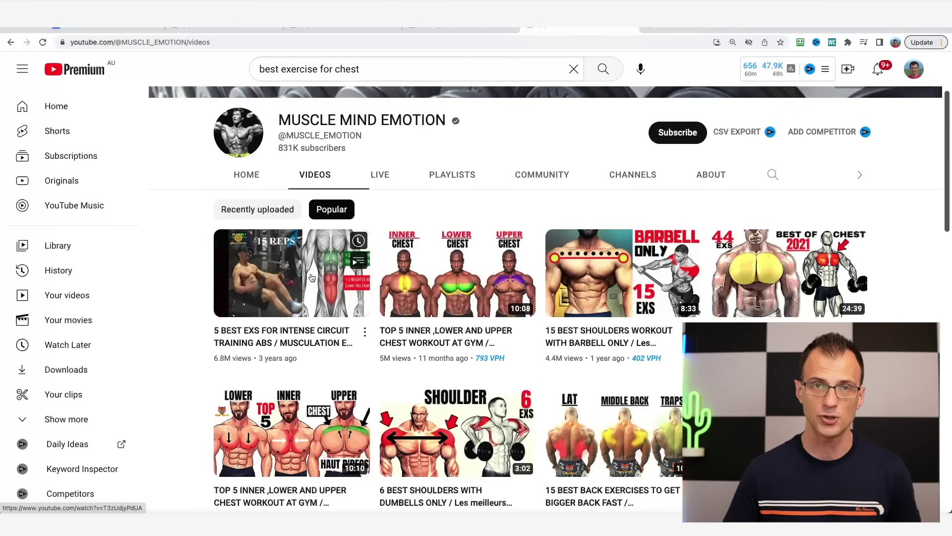
{"action": "key", "text": "ctrl+shift+Tab"}
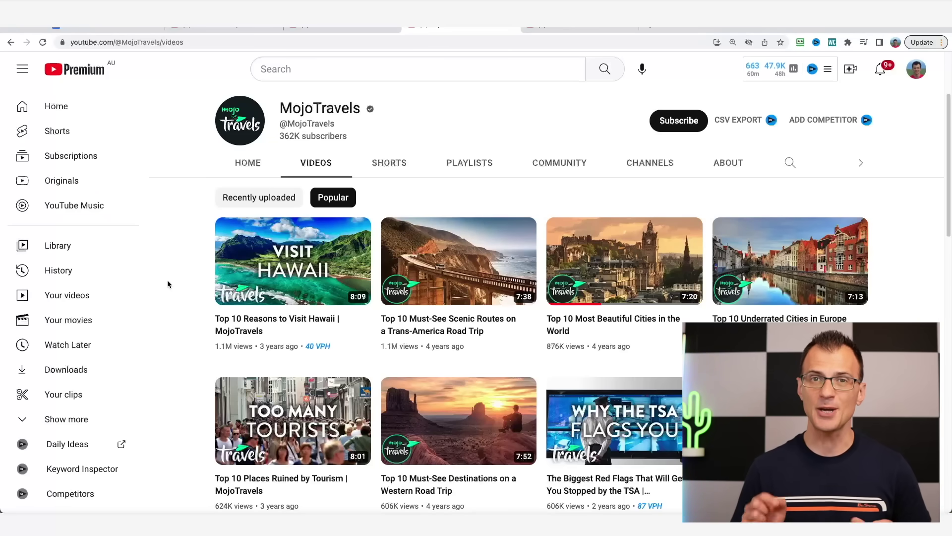
Open the touropia channel from the "best beaches in the world" results and review its videos sorted by popularity.
{"action": "key", "text": "ctrl+shift+Tab"}
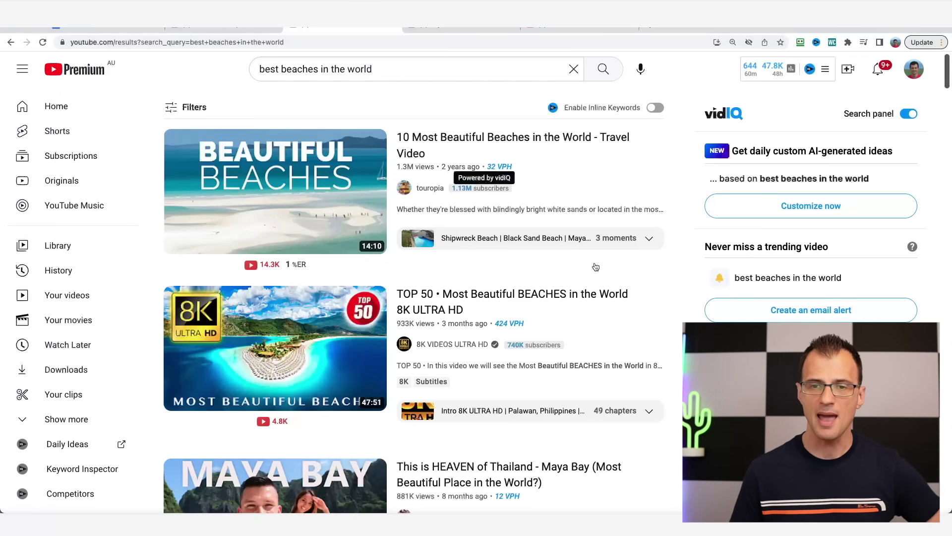
{"action": "mouse_move", "coordinate": [347, 226]}
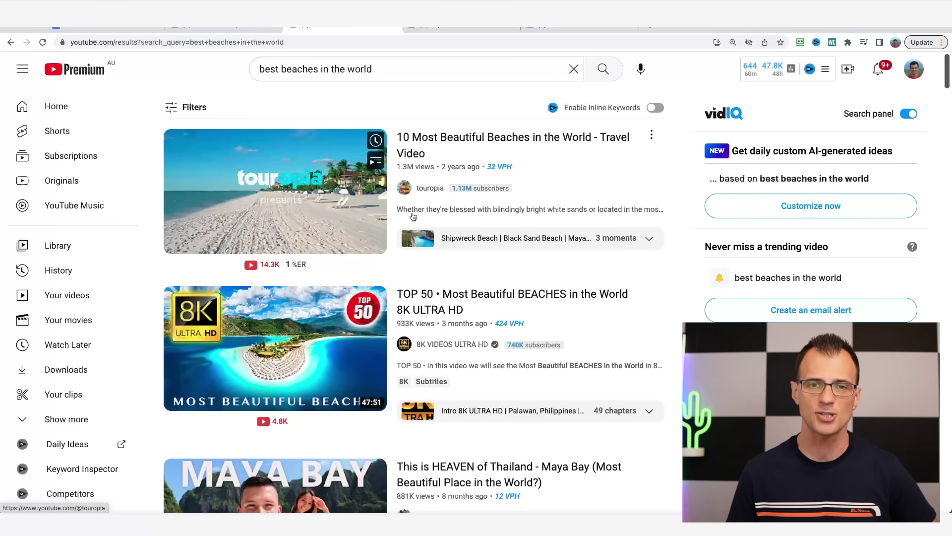
{"action": "left_click", "coordinate": [478, 35]}
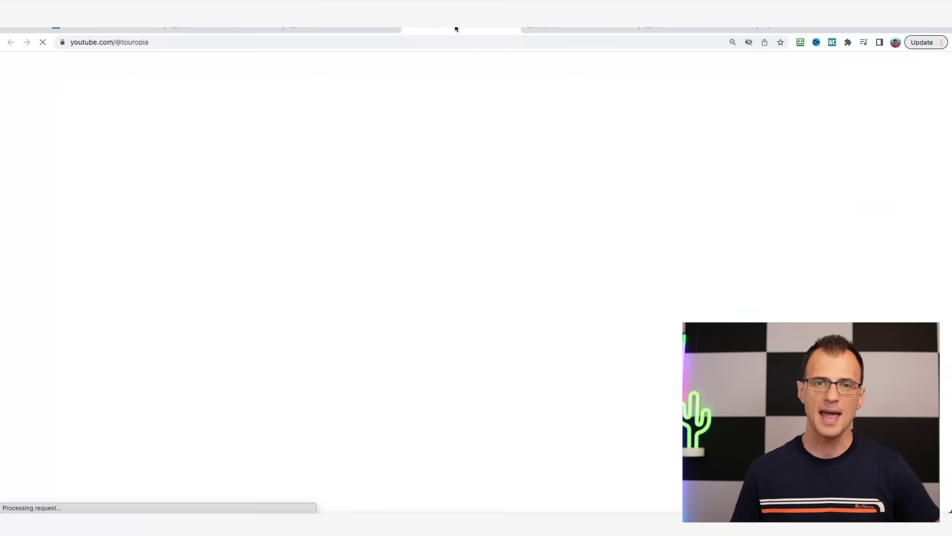
{"action": "left_click", "coordinate": [315, 294]}
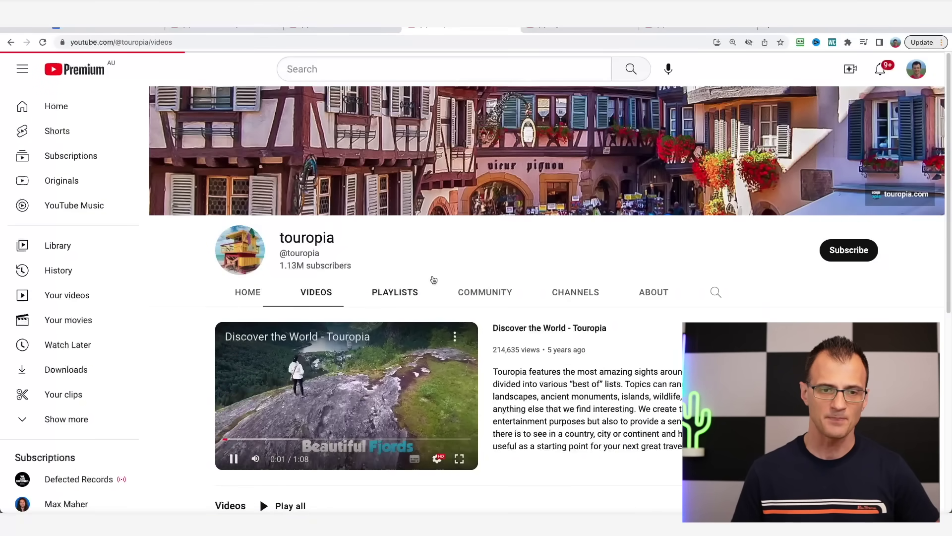
{"action": "scroll", "coordinate": [347, 253], "scroll_direction": "down", "scroll_amount": 4}
{"action": "scroll", "coordinate": [350, 257], "scroll_direction": "up", "scroll_amount": 1}
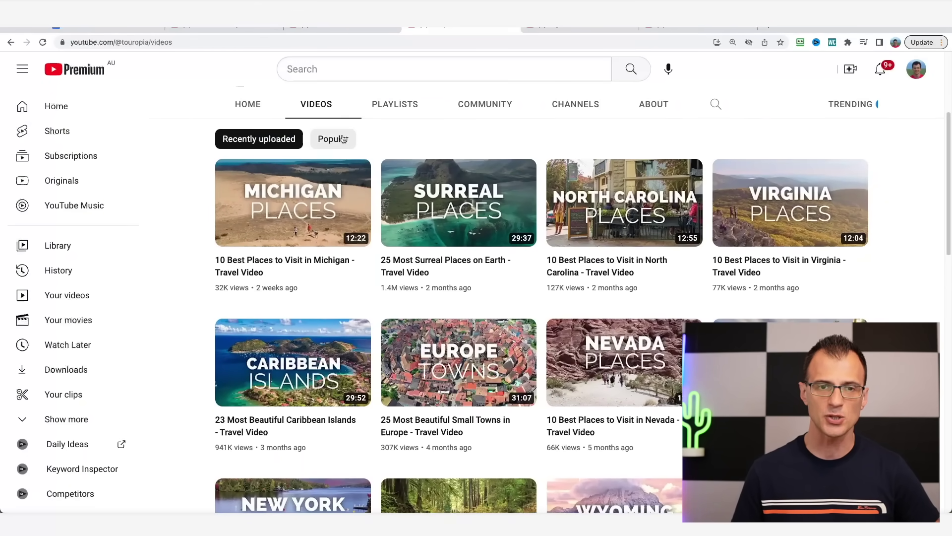
{"action": "left_click", "coordinate": [334, 138]}
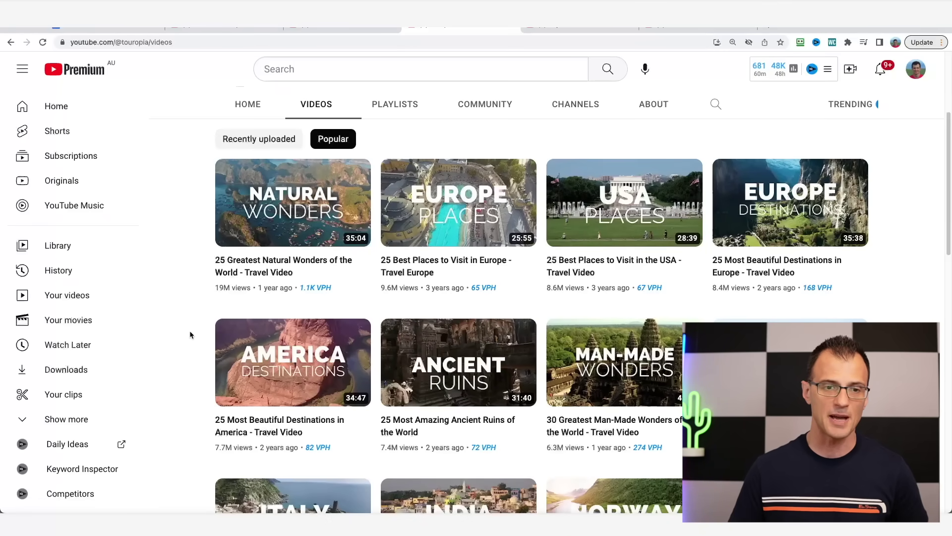
{"action": "mouse_move", "coordinate": [325, 266]}
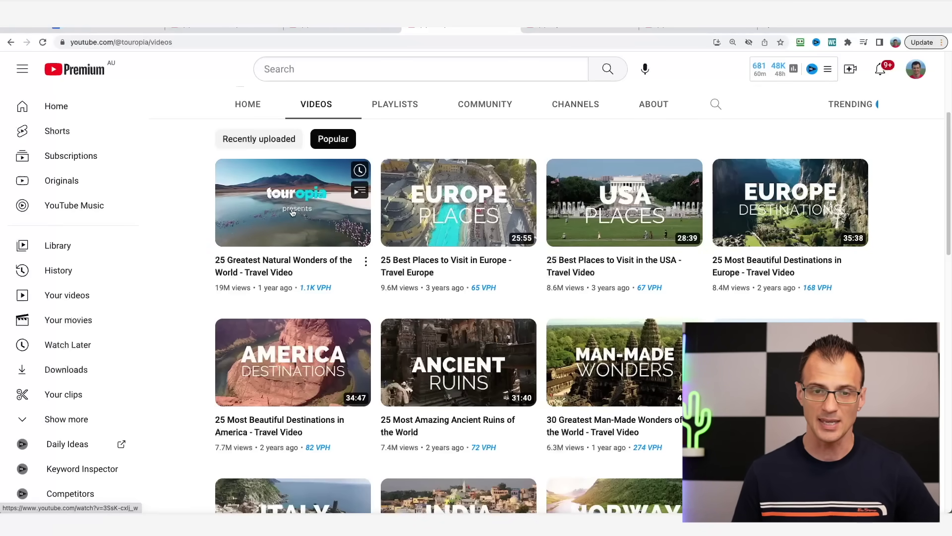
{"action": "mouse_move", "coordinate": [393, 287]}
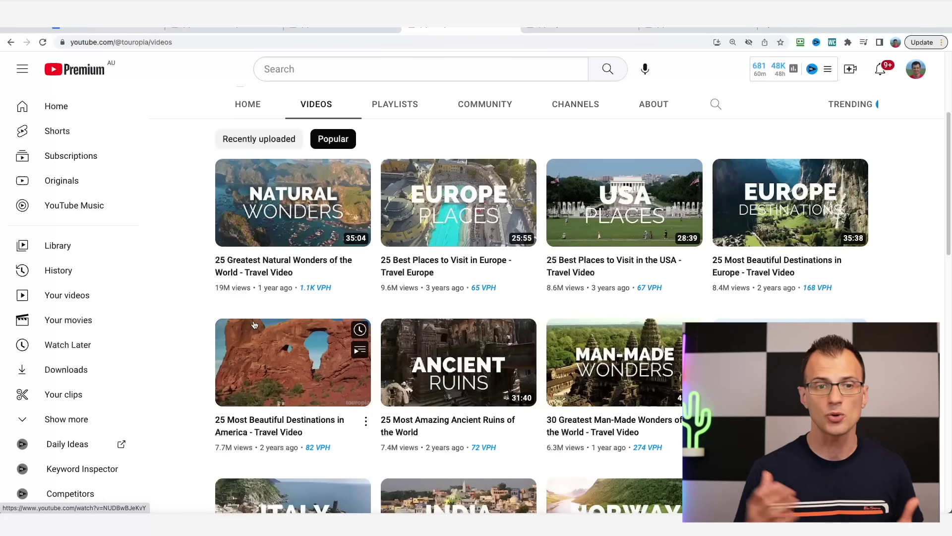
Return to the MojoTravels channel and browse further through its popular top 10 videos.
{"action": "key", "text": "ctrl+Tab"}
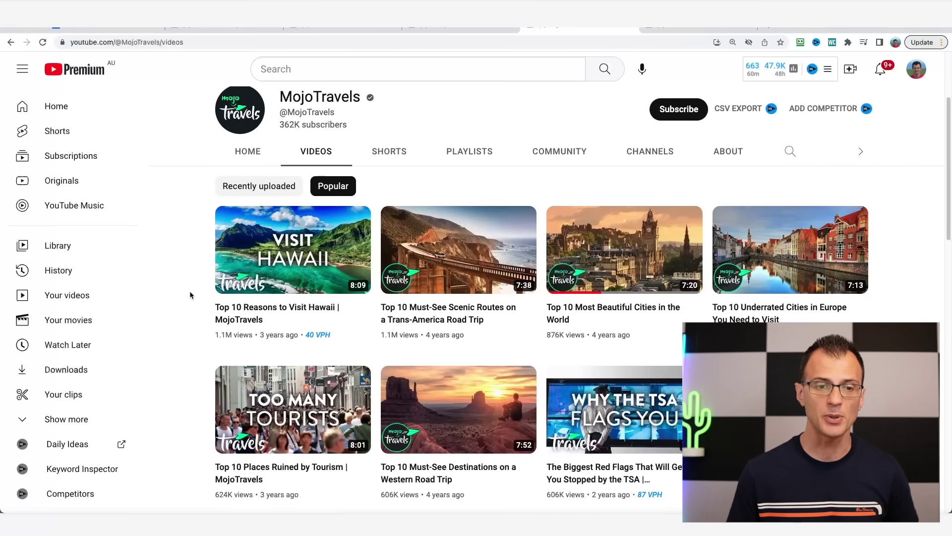
{"action": "scroll", "coordinate": [189, 294], "scroll_direction": "down", "scroll_amount": 3}
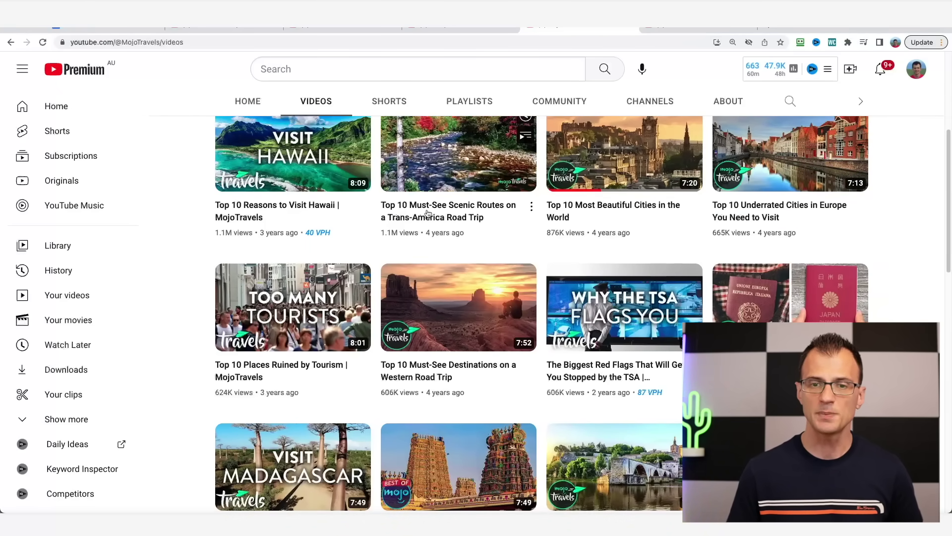
{"action": "scroll", "coordinate": [399, 254], "scroll_direction": "up", "scroll_amount": 1}
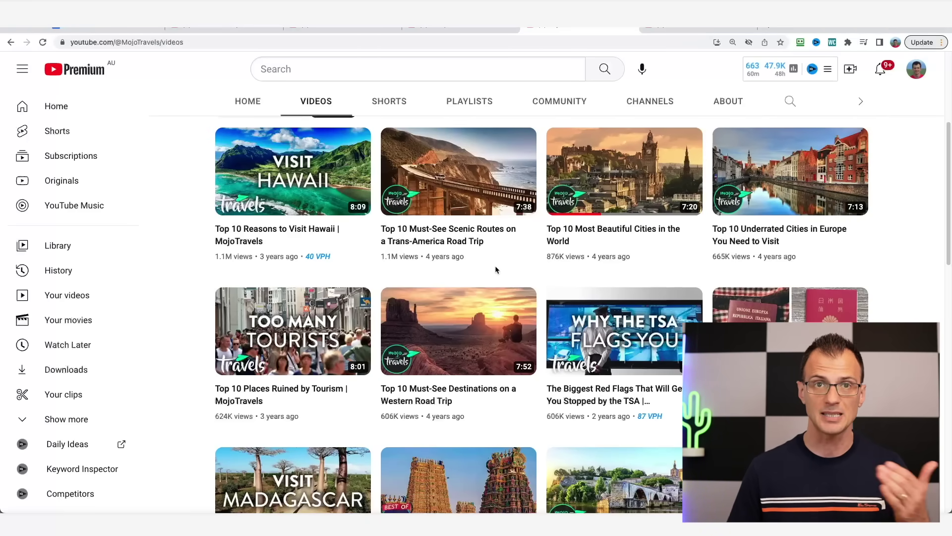
Shorten the YouTube search query to "best beaches in" to view its search suggestions.
{"action": "key", "text": "super+3"}
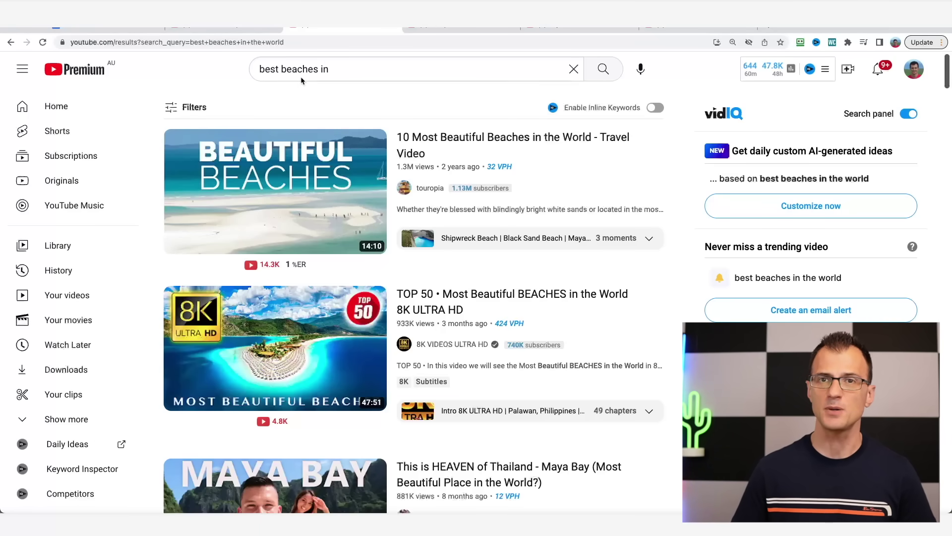
{"action": "left_click", "coordinate": [342, 69]}
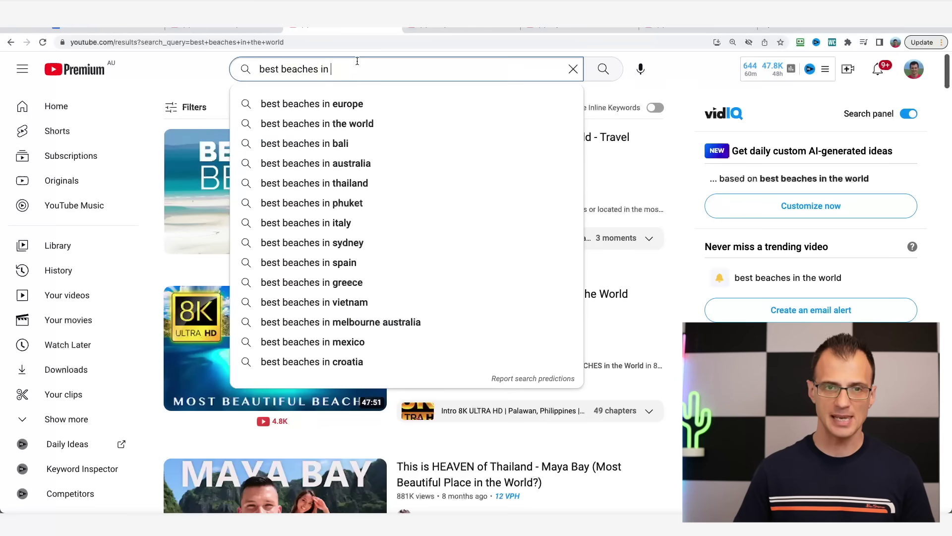
{"action": "key", "text": "BackSpace"}
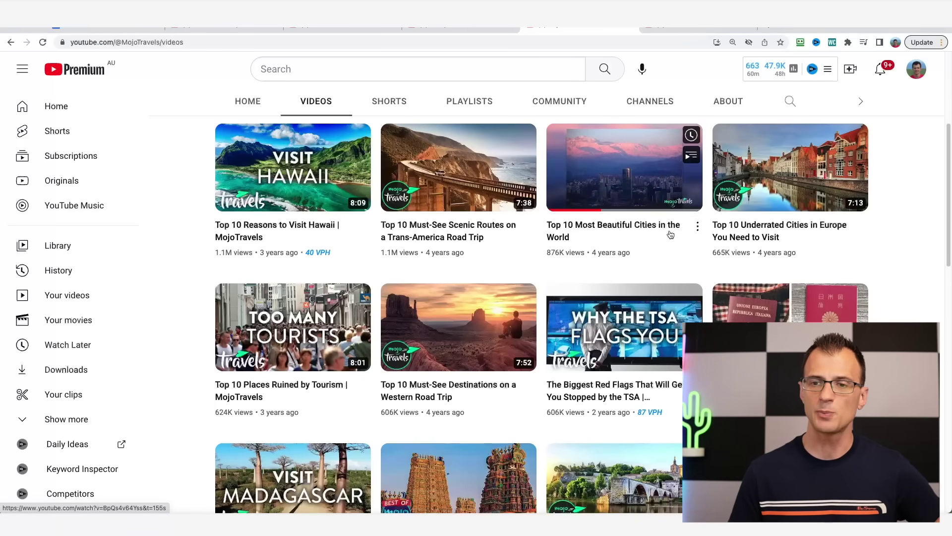
Replace the YouTube search query with "most beautiful cities" to explore its search suggestions.
{"action": "left_click", "coordinate": [346, 29]}
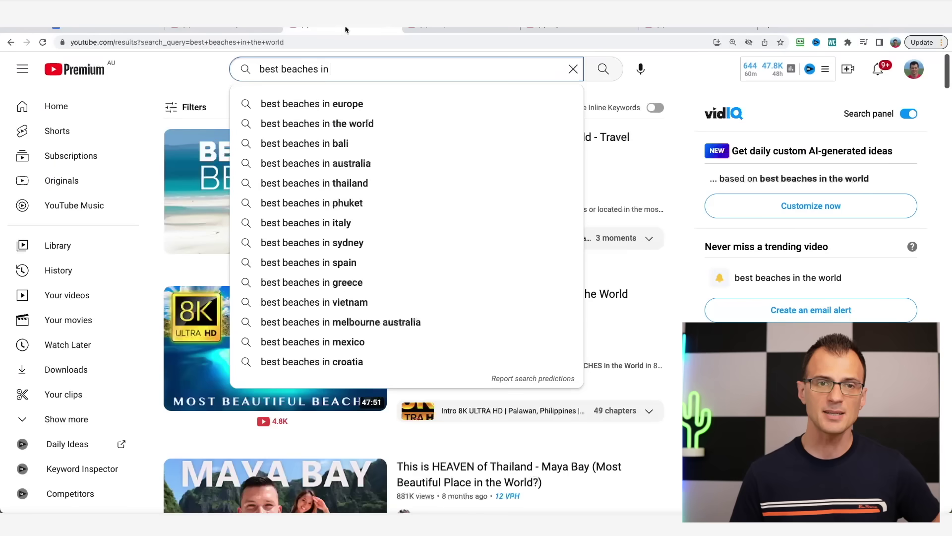
{"action": "type", "text": "most beaut"}
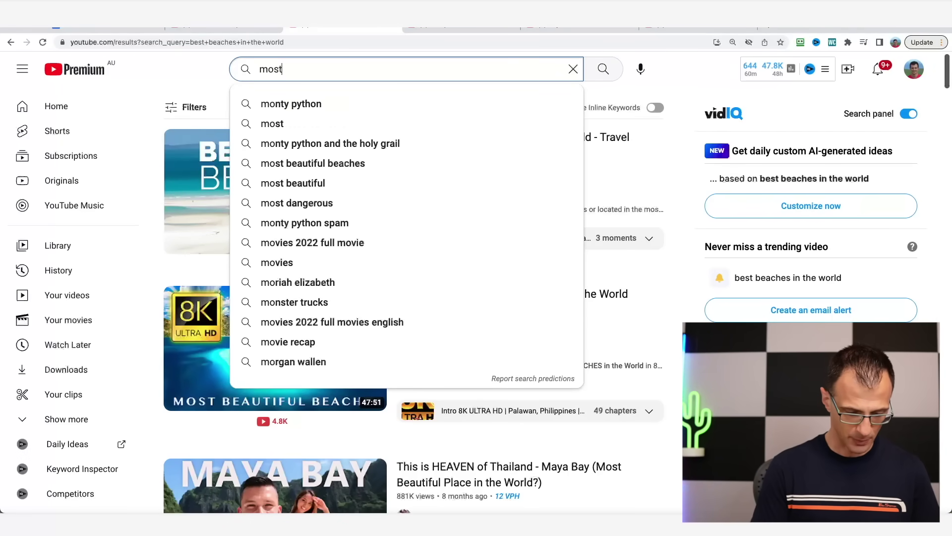
{"action": "type", "text": "iful cities"}
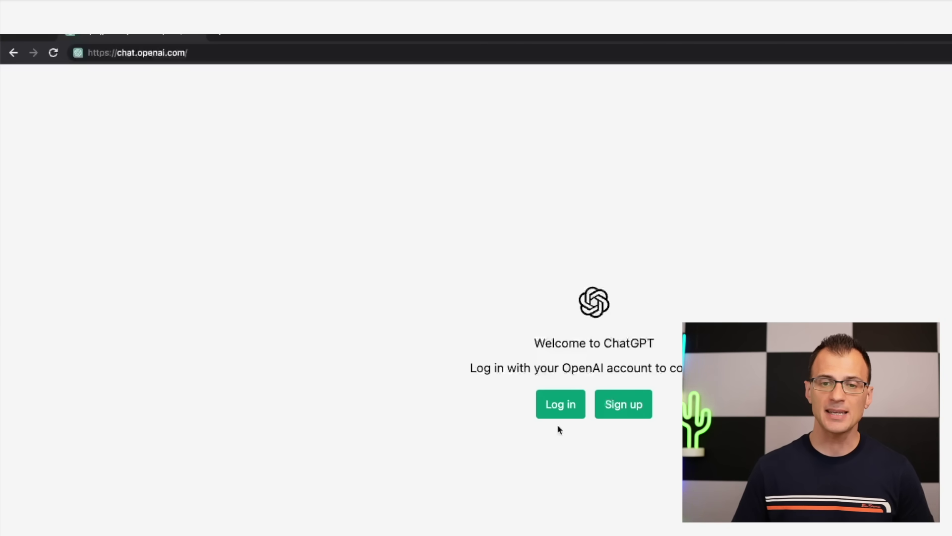
Switch to the ChatGPT welcome page at chat.openai.com and start signing up for an account.
{"action": "left_click_drag", "start_coordinate": [529, 342], "coordinate": [690, 370]}
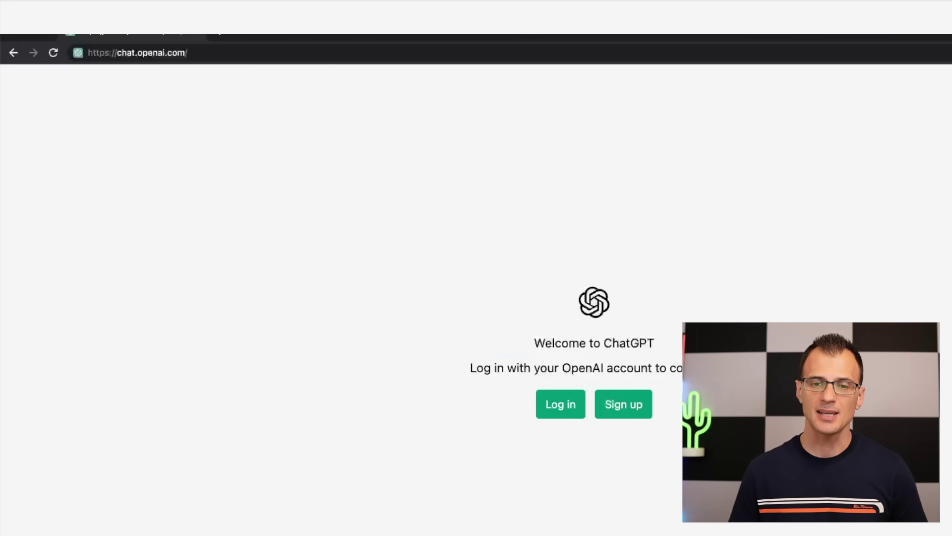
{"action": "left_click", "coordinate": [631, 403]}
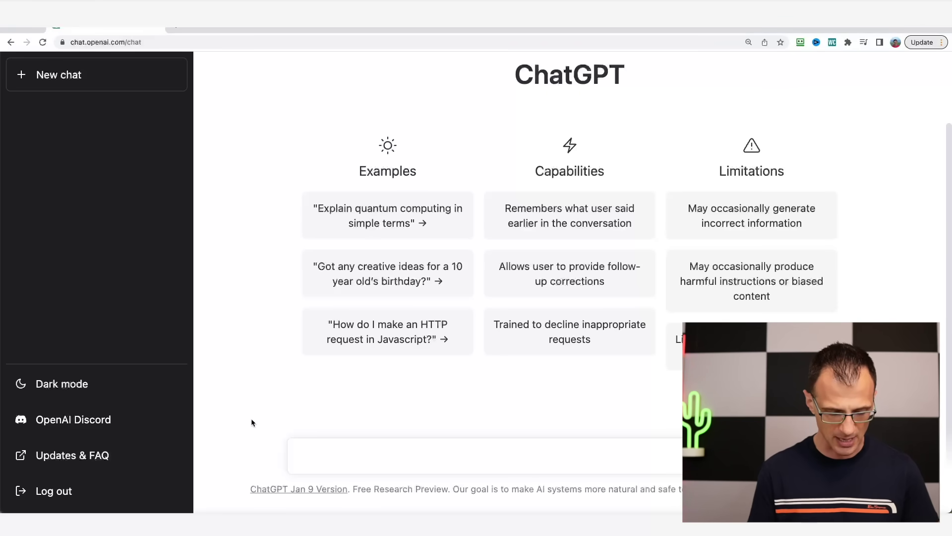
Submit the prompt "write me a script for a 9-minute youtube video about "top 10 most beautifuil cities in the world"" to ChatGPT.
{"action": "type", "text": "write me a script for a 9-minute youtube video about \"top 10 most beautifuil cities in the world\""}
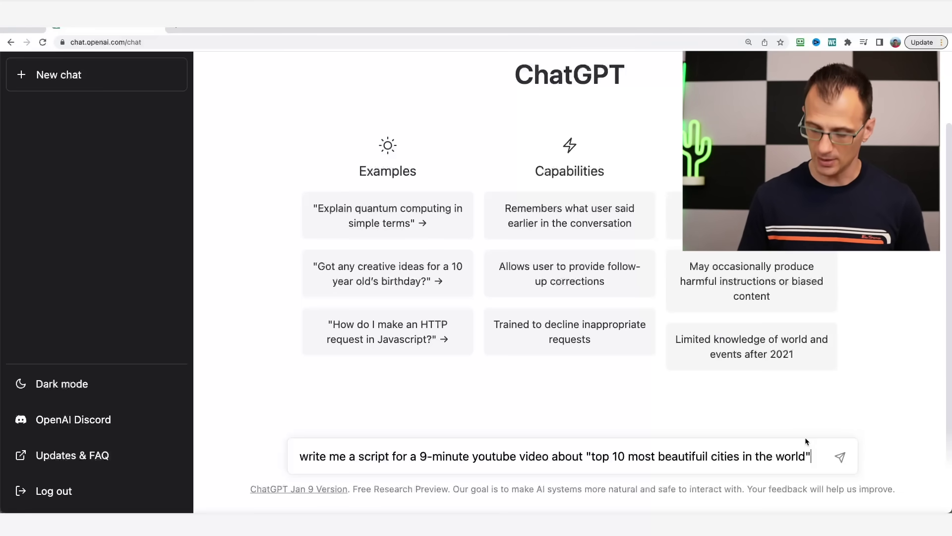
{"action": "key", "text": "Return"}
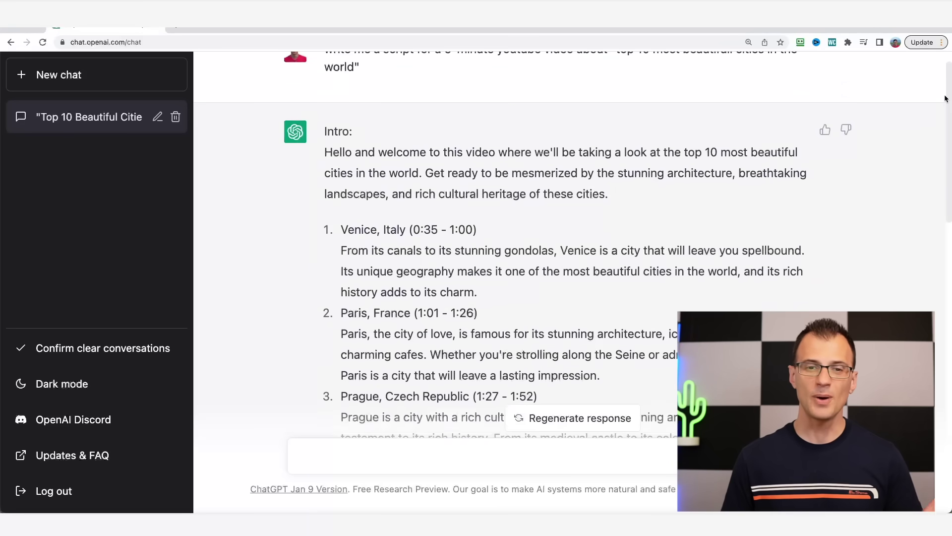
Examine the generated YouTube scripts, comparing the length and detail of the Venice and Paris sections between the responses.
{"action": "scroll", "coordinate": [942, 209], "scroll_direction": "down", "scroll_amount": 10}
{"action": "scroll", "coordinate": [943, 209], "scroll_direction": "down", "scroll_amount": 10}
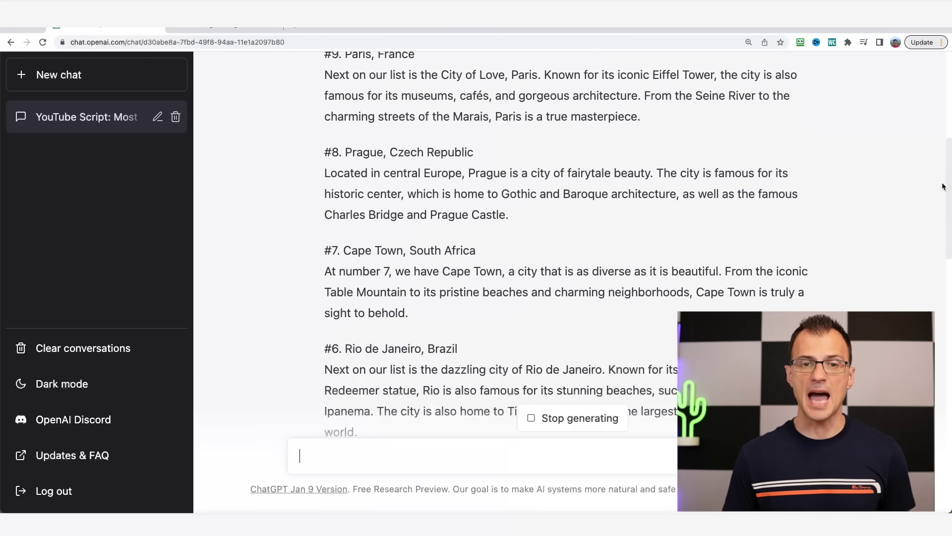
{"action": "left_click_drag", "start_coordinate": [944, 232], "coordinate": [950, 365]}
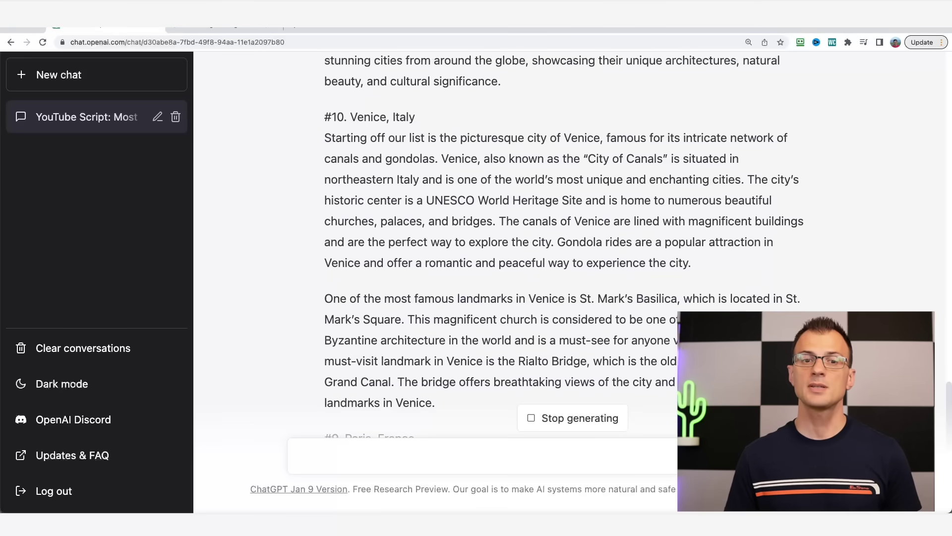
{"action": "scroll", "coordinate": [314, 98], "scroll_direction": "up", "scroll_amount": 4}
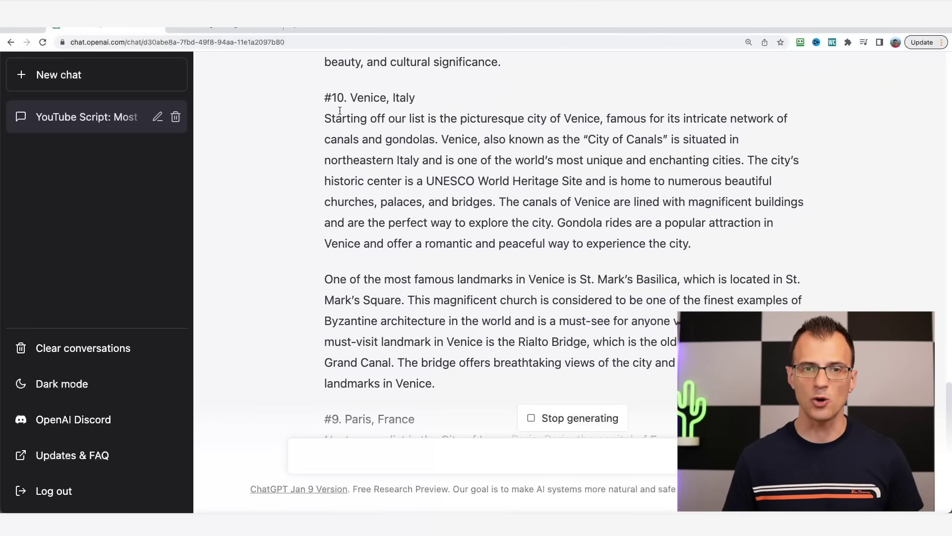
{"action": "scroll", "coordinate": [529, 263], "scroll_direction": "up", "scroll_amount": 5}
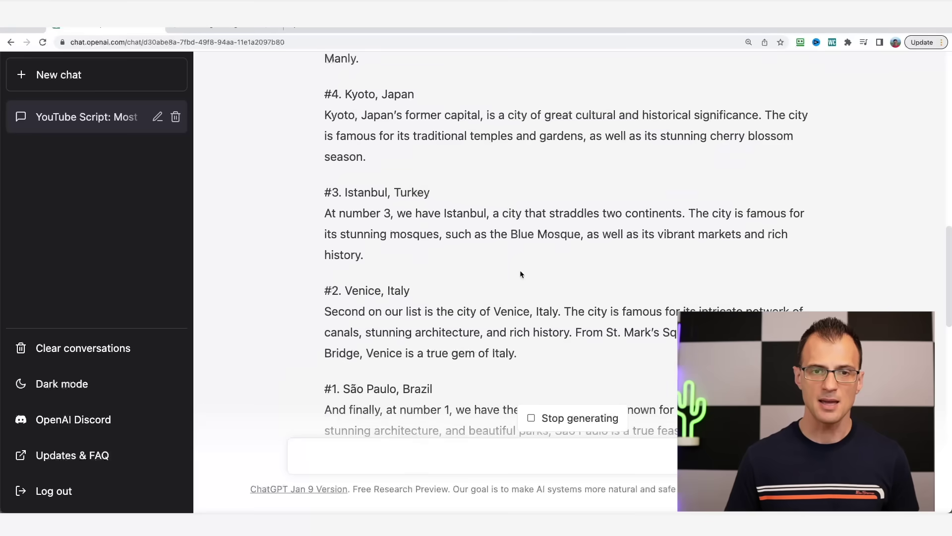
{"action": "scroll", "coordinate": [526, 278], "scroll_direction": "up", "scroll_amount": 10}
{"action": "scroll", "coordinate": [526, 278], "scroll_direction": "up", "scroll_amount": 10}
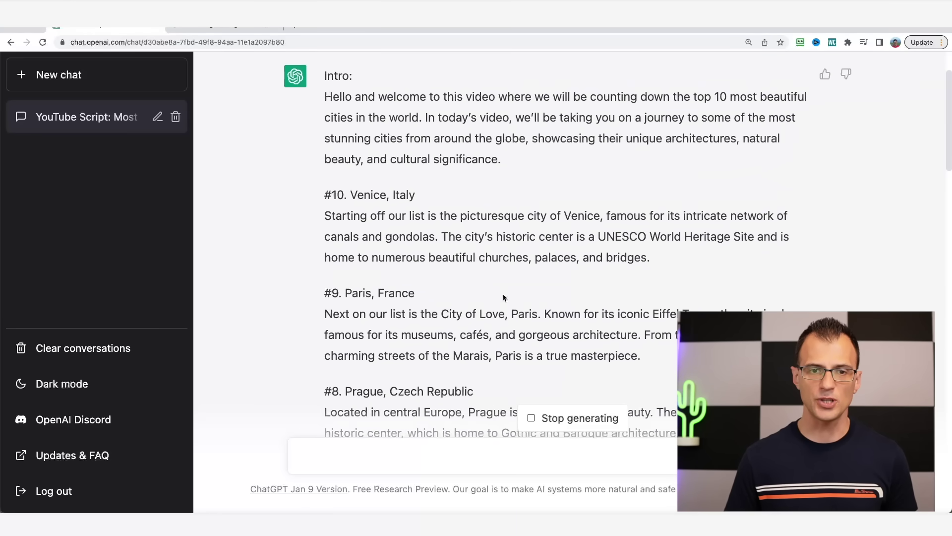
{"action": "scroll", "coordinate": [324, 316], "scroll_direction": "down", "scroll_amount": 2}
{"action": "scroll", "coordinate": [281, 170], "scroll_direction": "down", "scroll_amount": 2}
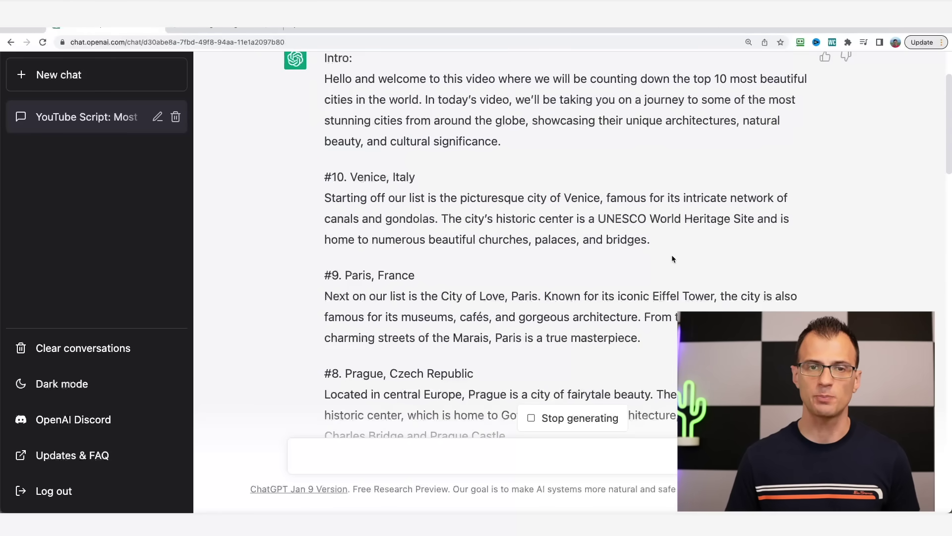
{"action": "scroll", "coordinate": [614, 281], "scroll_direction": "down", "scroll_amount": 20}
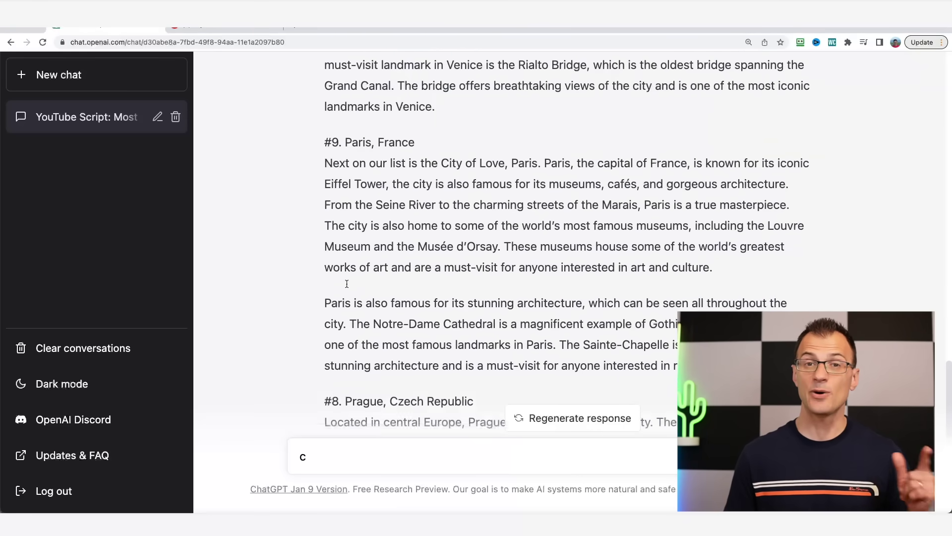
Send ChatGPT the prompt "continue this" to extend the script that breaks off in the Cape Town section.
{"action": "scroll", "coordinate": [340, 297], "scroll_direction": "down", "scroll_amount": 8}
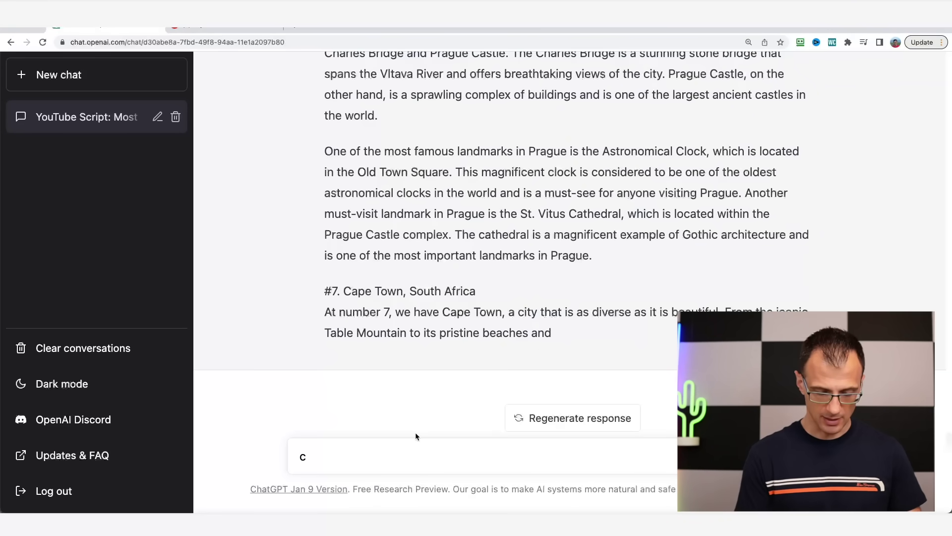
{"action": "type", "text": "ontinue this"}
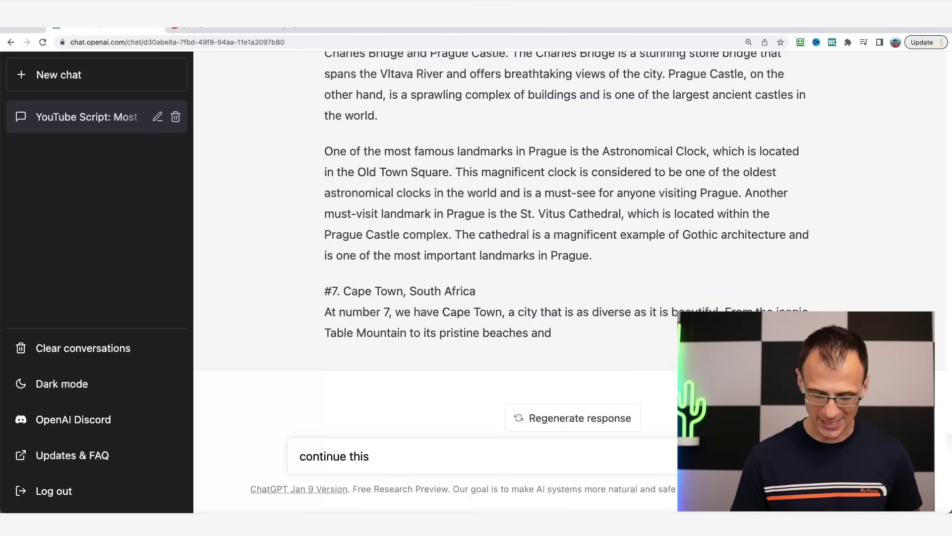
{"action": "key", "text": "Return"}
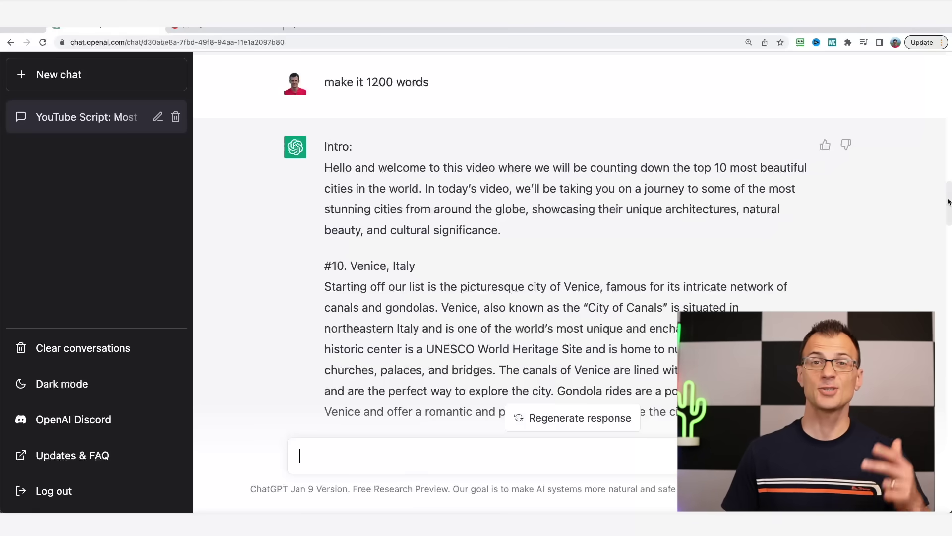
Examine the full script, comparing the continued text with the intro and the opening lines of the Venice section.
{"action": "scroll", "coordinate": [939, 302], "scroll_direction": "down", "scroll_amount": 20}
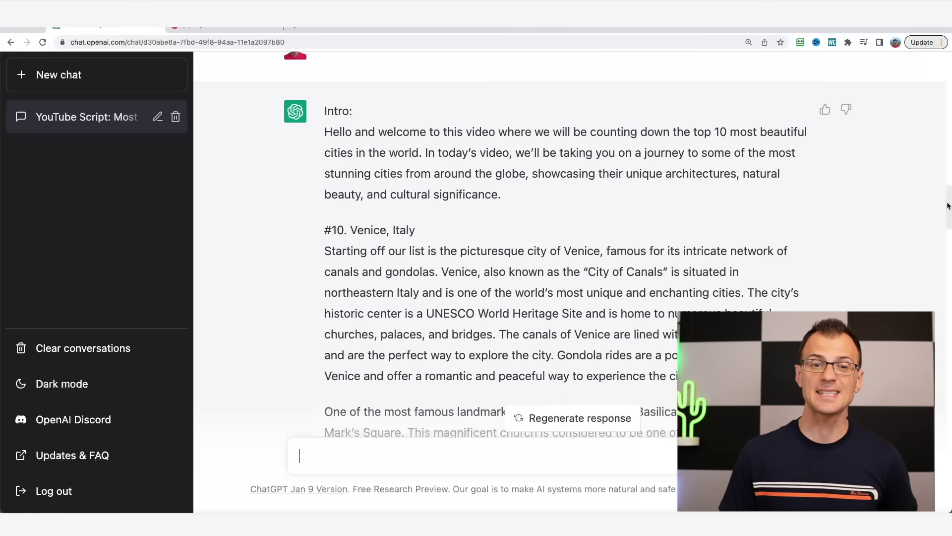
{"action": "left_click_drag", "start_coordinate": [938, 302], "coordinate": [939, 429]}
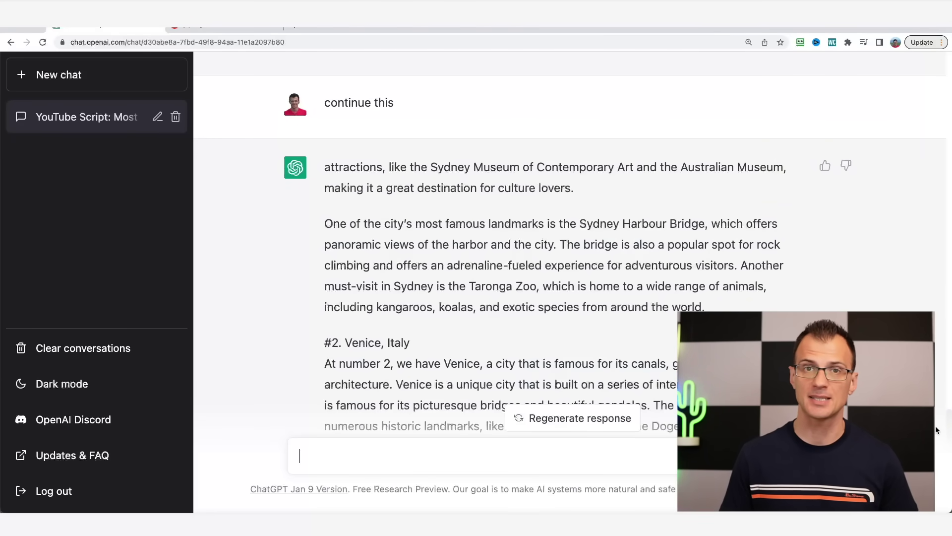
{"action": "scroll", "coordinate": [853, 257], "scroll_direction": "up", "scroll_amount": 15}
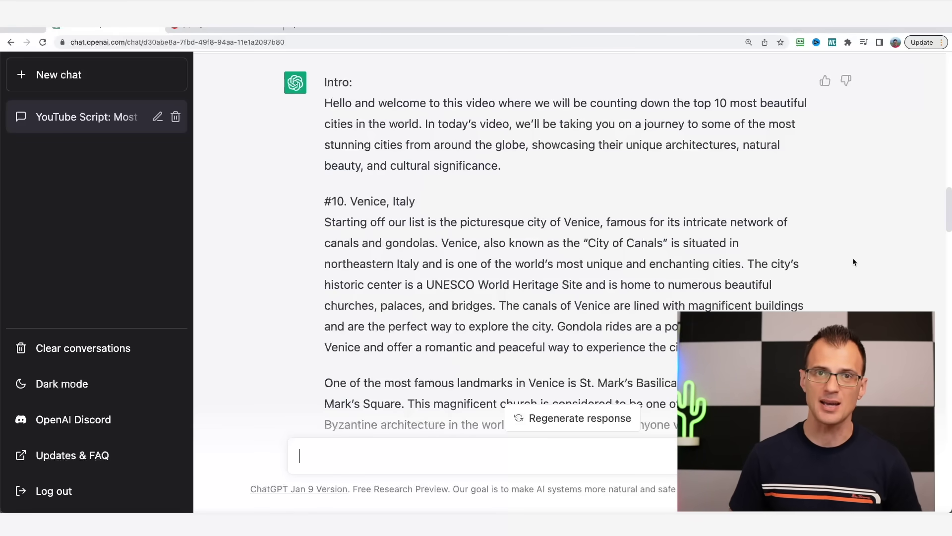
{"action": "scroll", "coordinate": [575, 295], "scroll_direction": "down", "scroll_amount": 2}
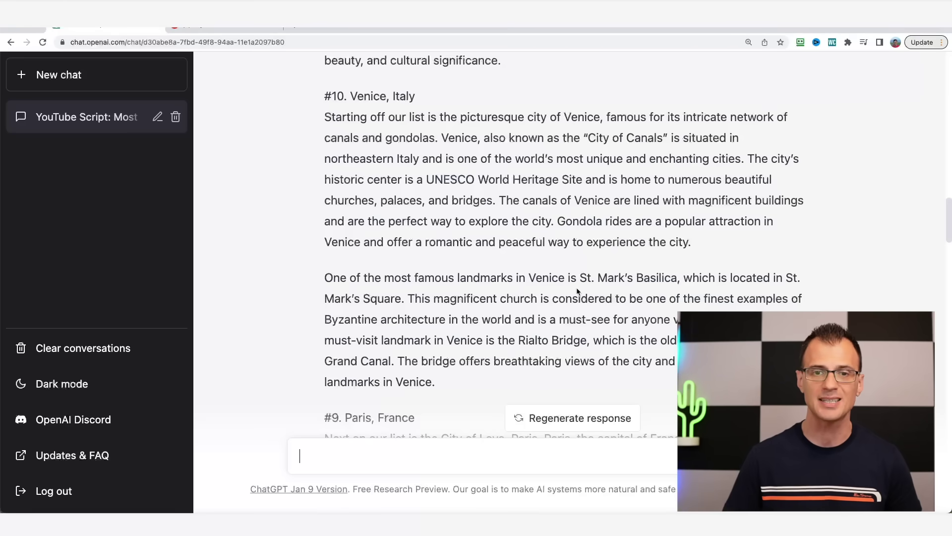
{"action": "left_click_drag", "start_coordinate": [325, 117], "coordinate": [433, 141]}
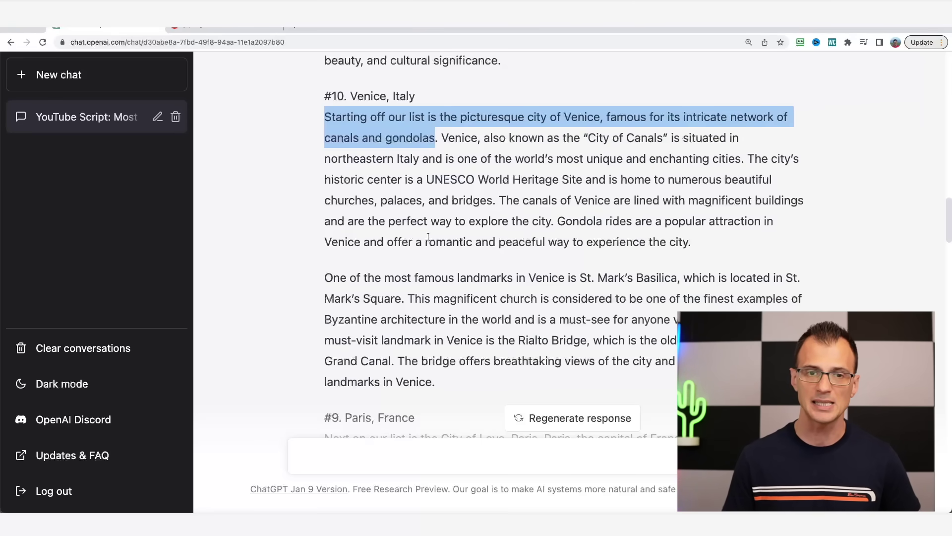
{"action": "left_click", "coordinate": [428, 237]}
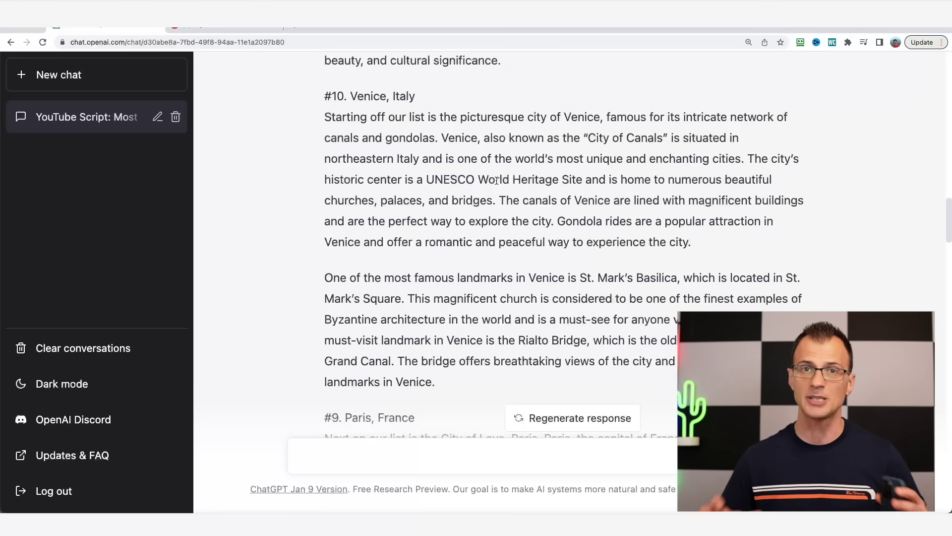
{"action": "scroll", "coordinate": [945, 219], "scroll_direction": "down", "scroll_amount": 1}
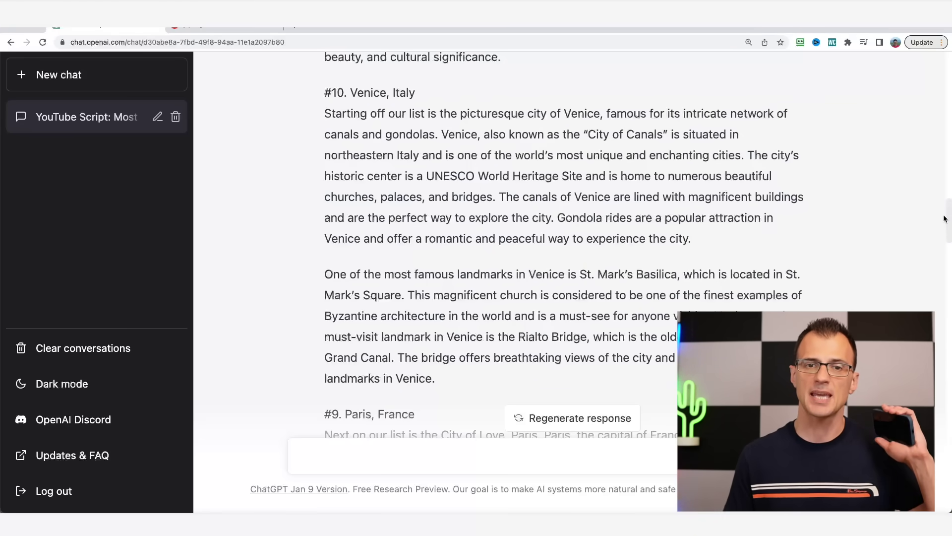
{"action": "left_click_drag", "start_coordinate": [943, 218], "coordinate": [920, 321]}
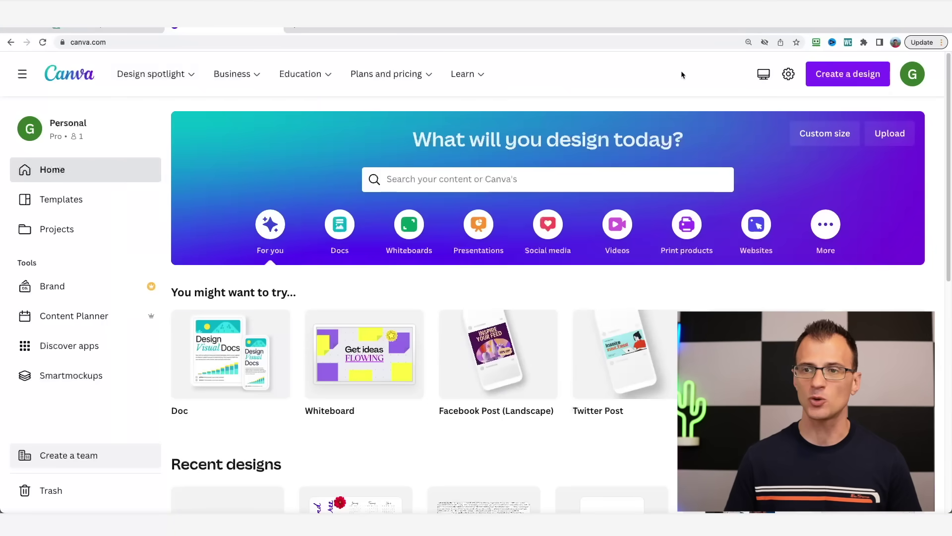
In Canva, create a blank 1920 × 1080 px YouTube Video design and open its uploads.
{"action": "left_click", "coordinate": [843, 80]}
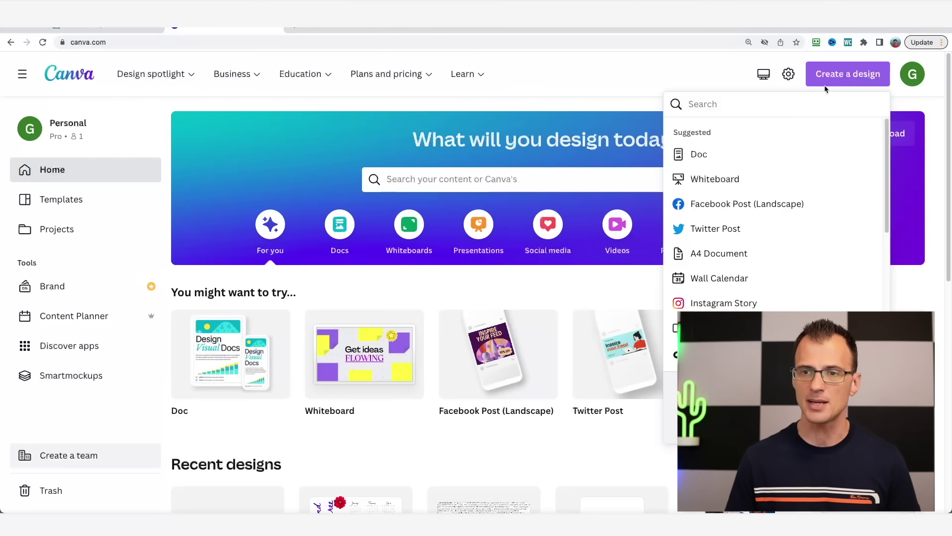
{"action": "type", "text": "youtube video"}
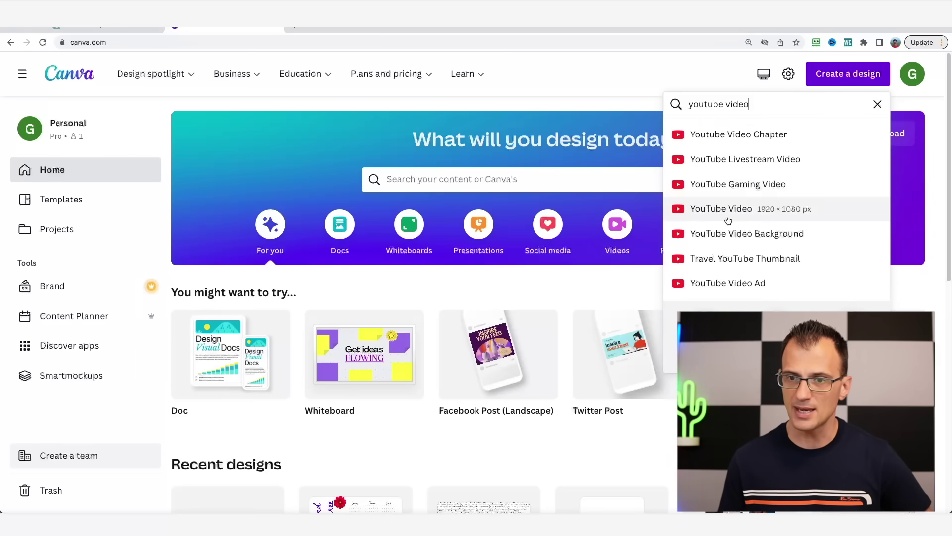
{"action": "left_click", "coordinate": [752, 213]}
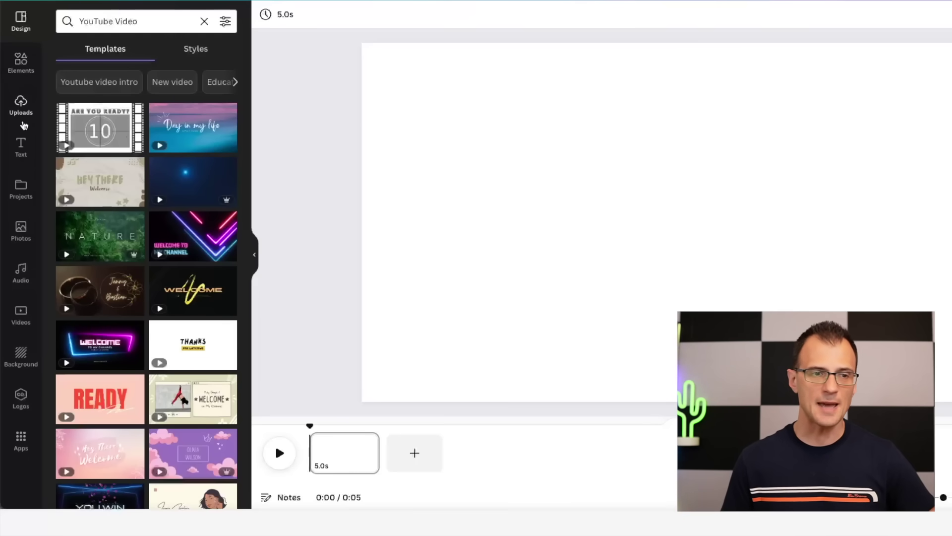
{"action": "left_click", "coordinate": [21, 107]}
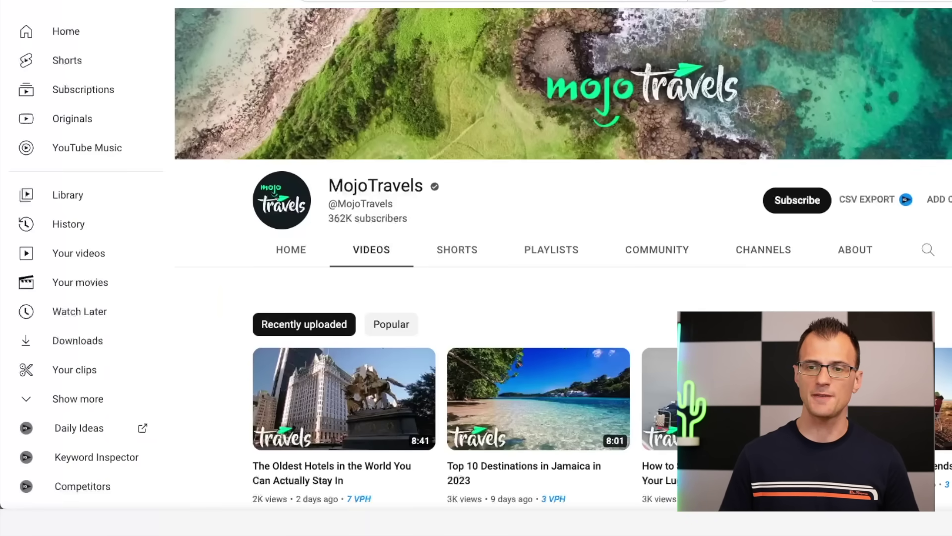
Switch to YouTube, browse the MojoTravels channel and preview "Top 10 Most Beautiful Cities in the World" from its start.
{"action": "scroll", "coordinate": [644, 293], "scroll_direction": "down", "scroll_amount": 5}
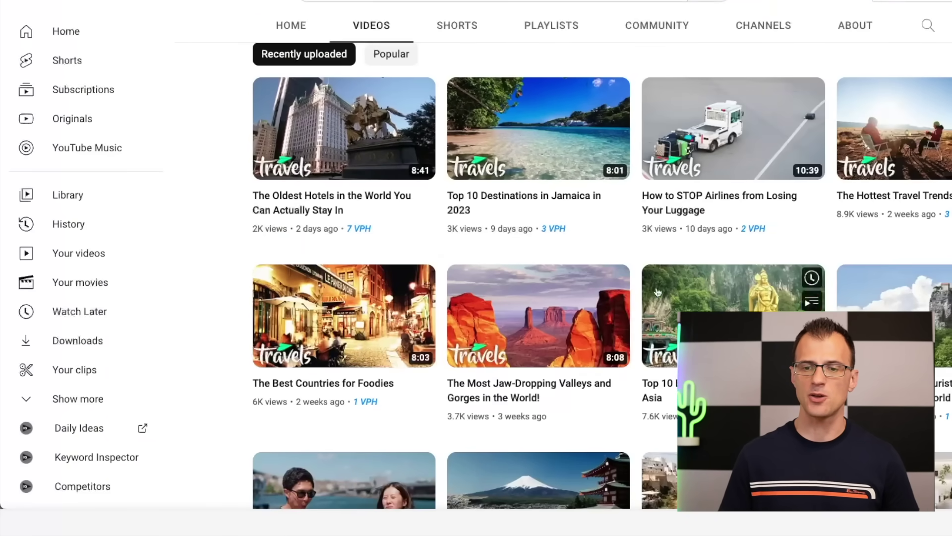
{"action": "scroll", "coordinate": [644, 293], "scroll_direction": "up", "scroll_amount": 2}
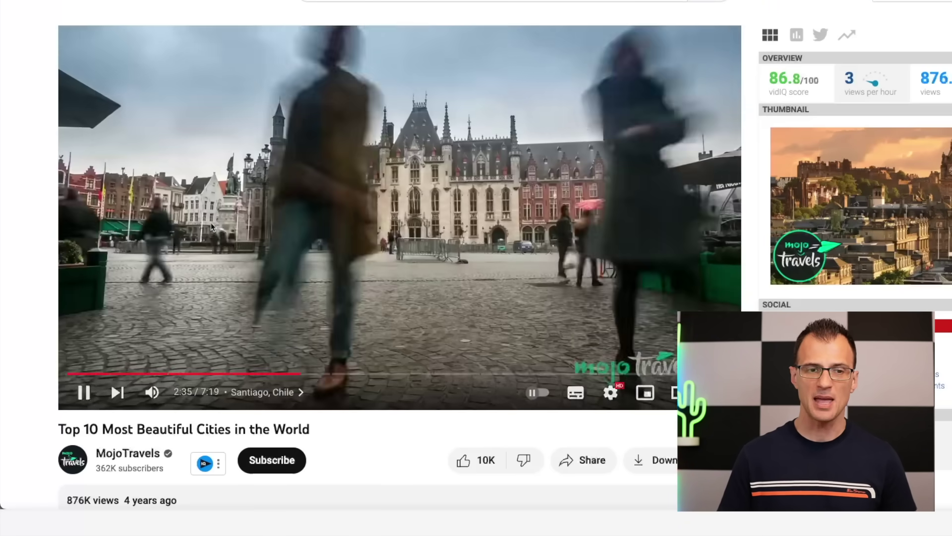
{"action": "key", "text": "space"}
{"action": "scroll", "coordinate": [207, 277], "scroll_direction": "down", "scroll_amount": 3}
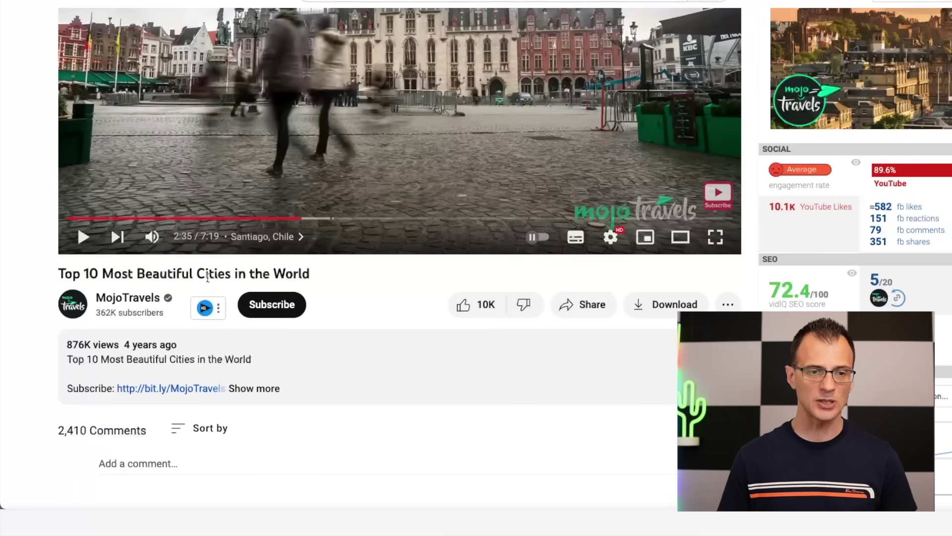
{"action": "left_click_drag", "start_coordinate": [233, 218], "coordinate": [68, 223]}
{"action": "scroll", "coordinate": [335, 397], "scroll_direction": "up", "scroll_amount": 3}
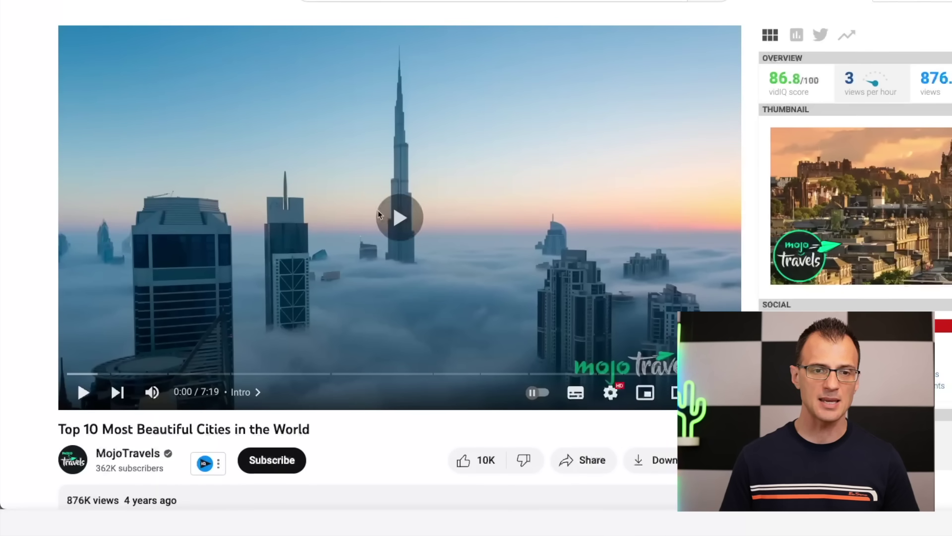
{"action": "left_click", "coordinate": [378, 214]}
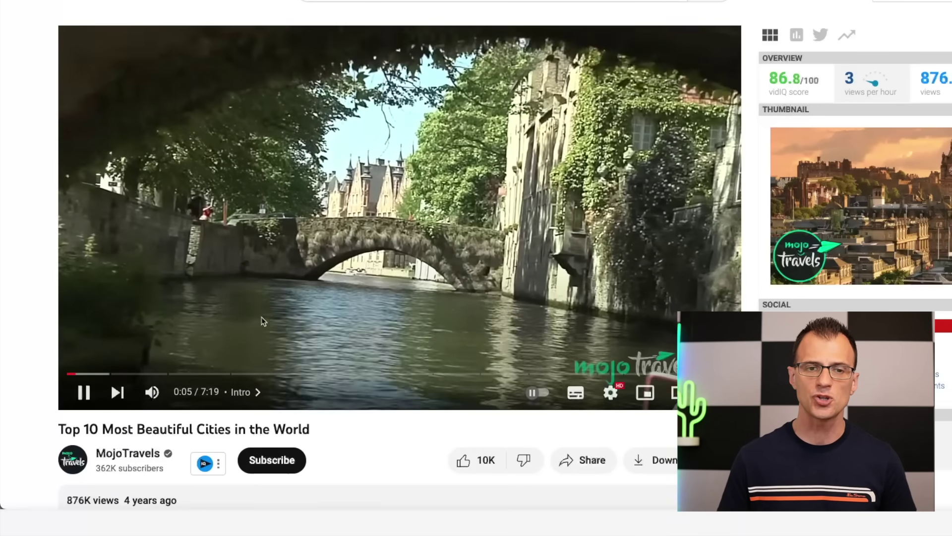
{"action": "left_click", "coordinate": [421, 218]}
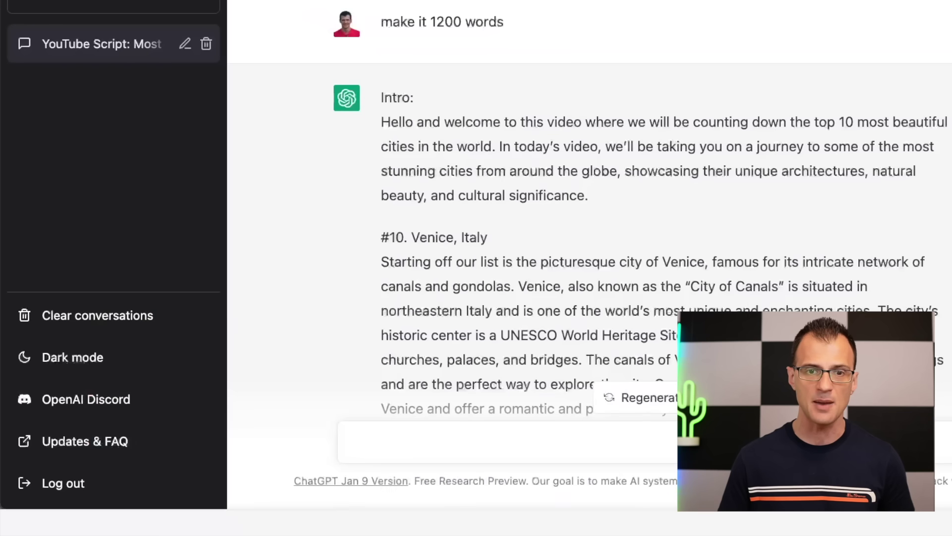
Switch to ChatGPT and review the 1200-word script from the intro down through the city sections.
{"action": "mouse_move", "coordinate": [391, 117]}
{"action": "left_mouse_down"}
{"action": "mouse_move", "coordinate": [583, 171]}
{"action": "mouse_move", "coordinate": [585, 195]}
{"action": "mouse_move", "coordinate": [620, 201]}
{"action": "mouse_move", "coordinate": [378, 141]}
{"action": "mouse_move", "coordinate": [380, 125]}
{"action": "left_mouse_up"}
{"action": "left_click", "coordinate": [377, 133]}
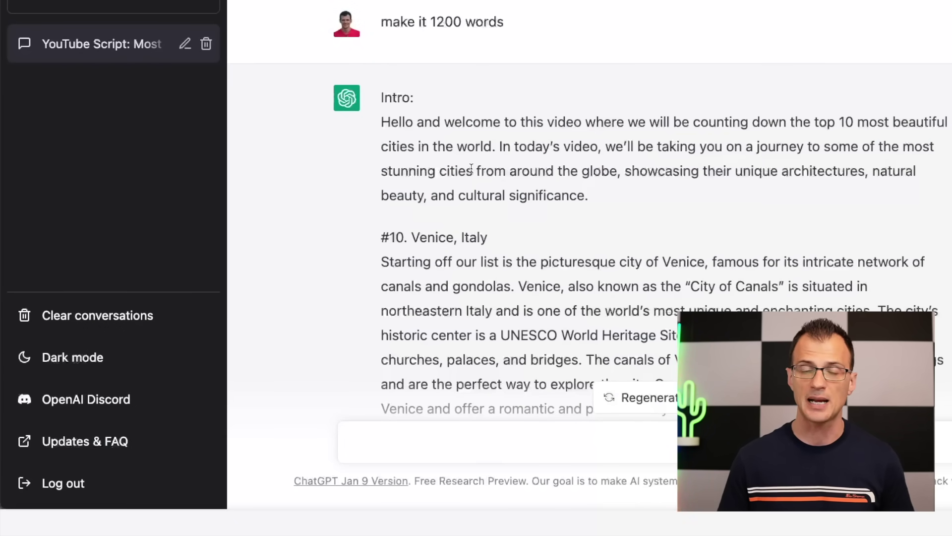
{"action": "scroll", "coordinate": [474, 167], "scroll_direction": "down", "scroll_amount": 20}
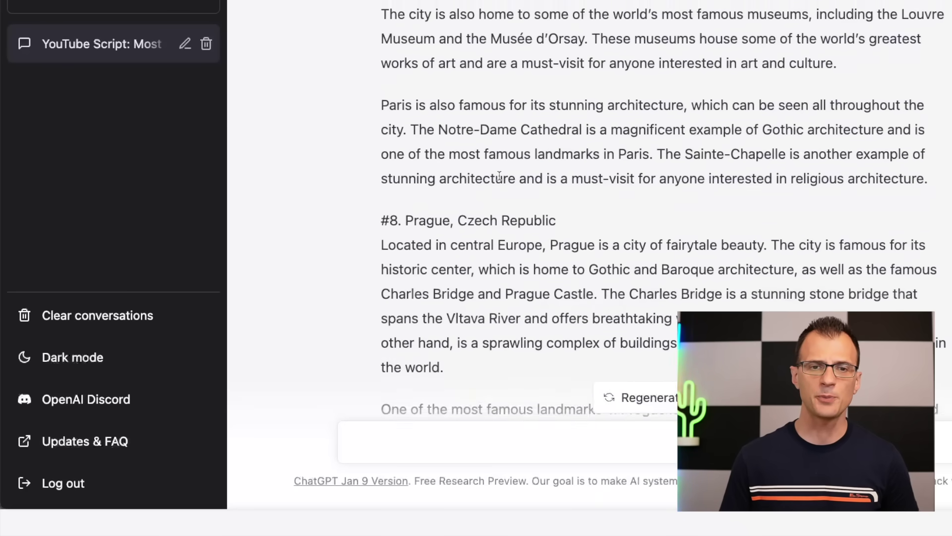
{"action": "scroll", "coordinate": [499, 179], "scroll_direction": "down", "scroll_amount": 3}
{"action": "scroll", "coordinate": [553, 79], "scroll_direction": "down", "scroll_amount": 15}
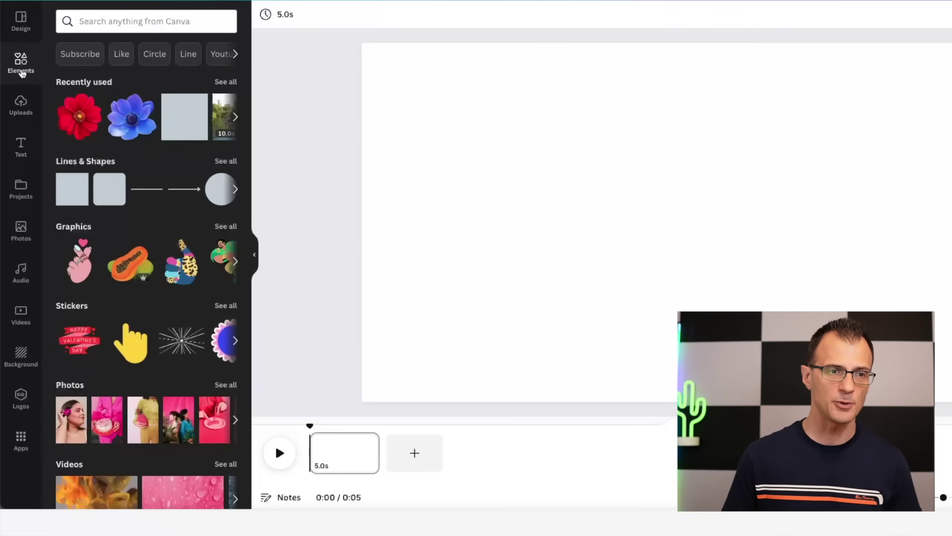
Switch to the Canva design, search its elements for "santorini greece" and narrow the results to videos.
{"action": "left_click", "coordinate": [96, 20]}
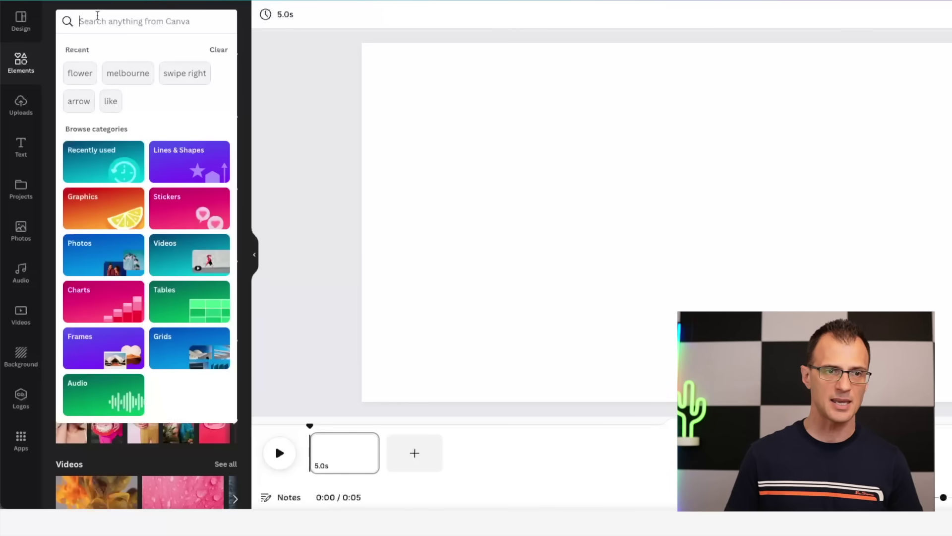
{"action": "type", "text": "sant"}
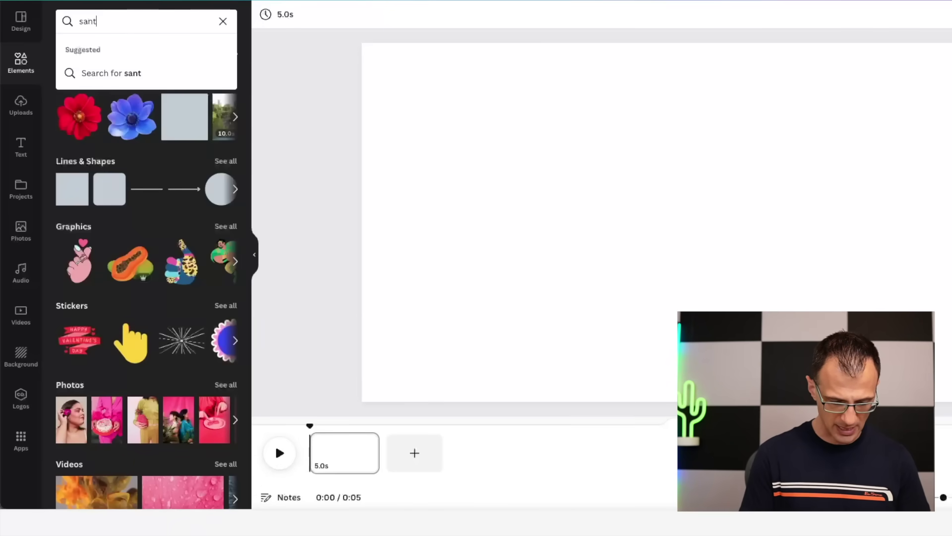
{"action": "type", "text": "orini greece"}
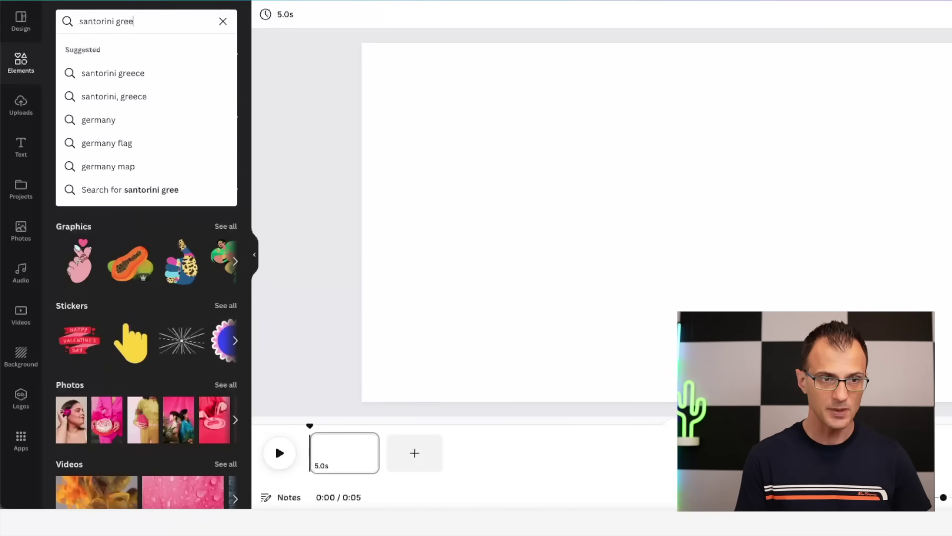
{"action": "key", "text": "Return"}
{"action": "left_click", "coordinate": [215, 272]}
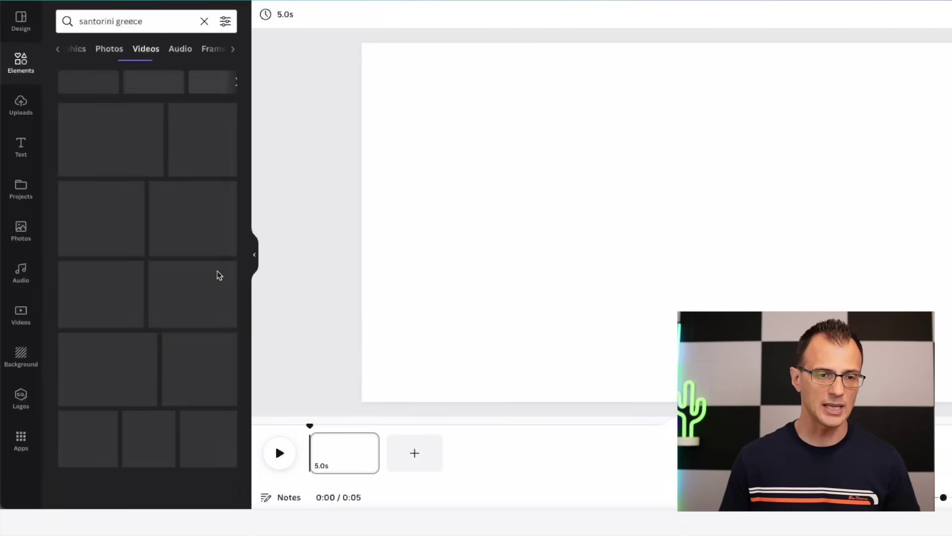
Filter the Santorini video results to free items only and browse the available clips.
{"action": "left_click", "coordinate": [226, 23]}
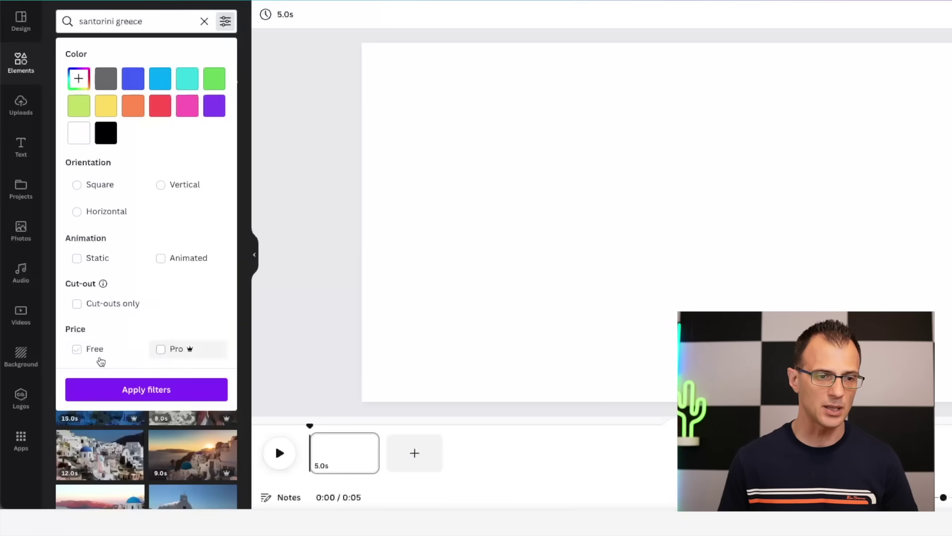
{"action": "left_click", "coordinate": [77, 349]}
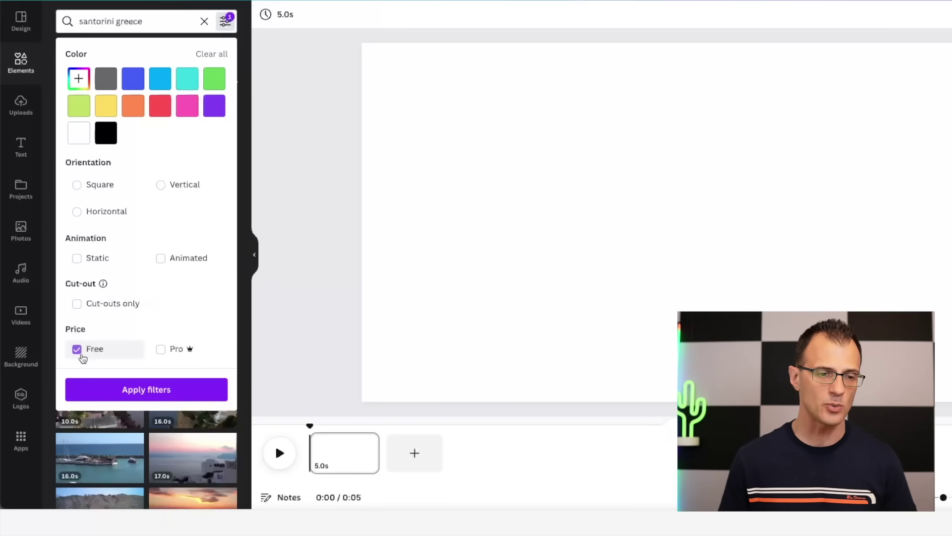
{"action": "left_click", "coordinate": [110, 392]}
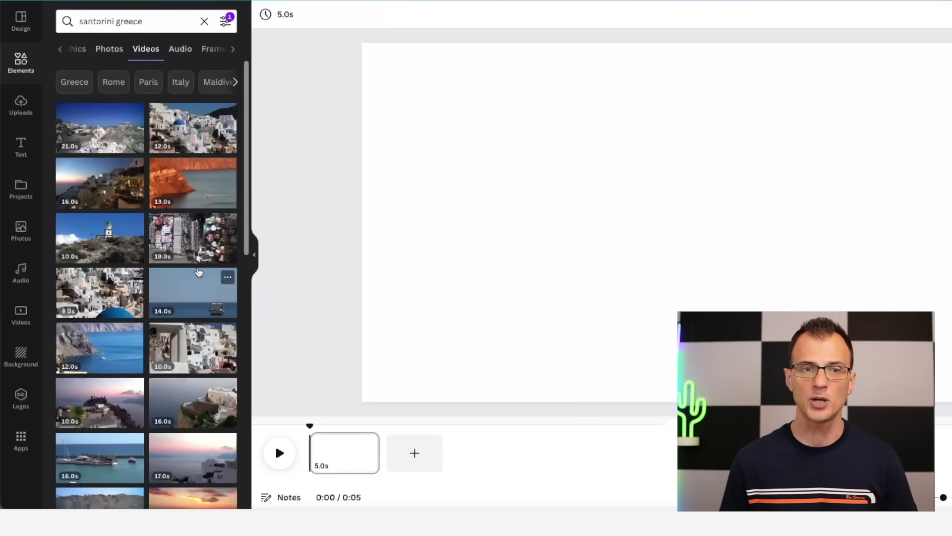
{"action": "scroll", "coordinate": [88, 294], "scroll_direction": "down", "scroll_amount": 7}
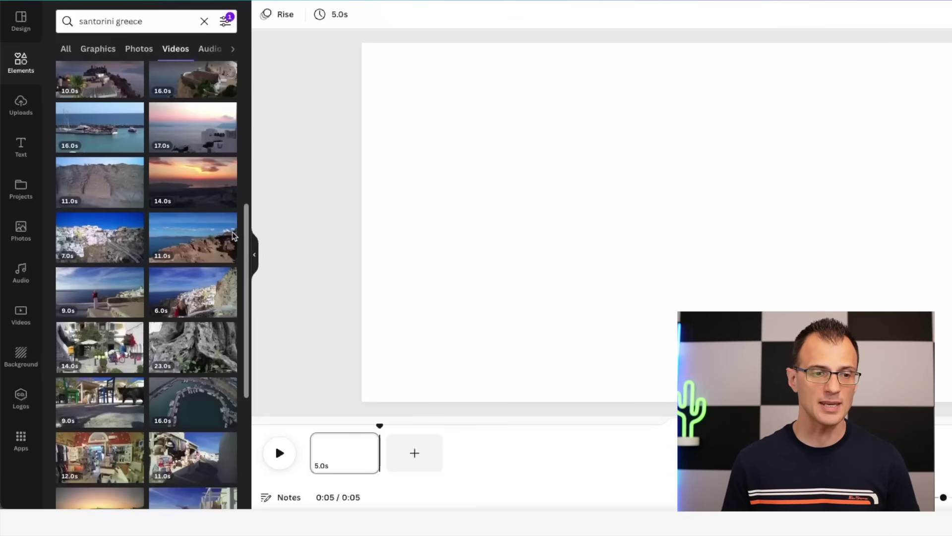
{"action": "left_click_drag", "start_coordinate": [100, 209], "coordinate": [392, 96]}
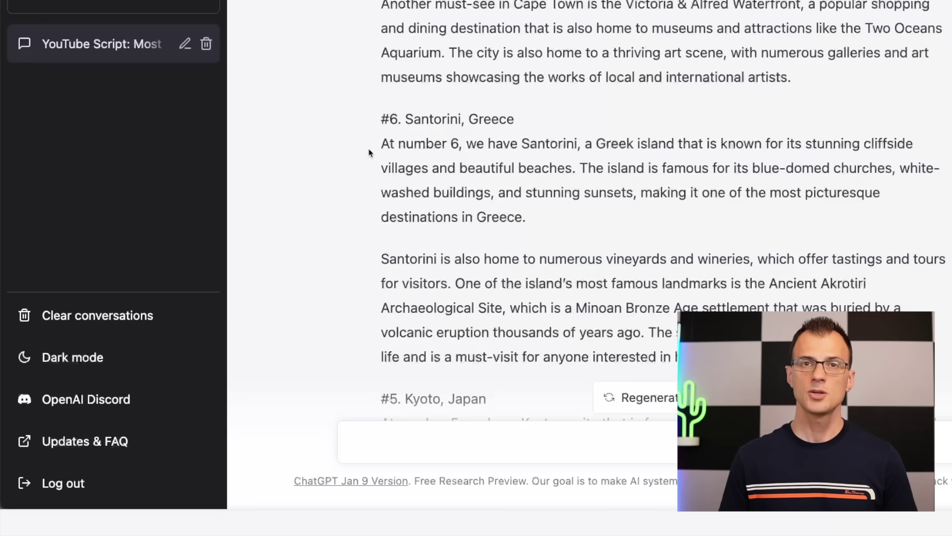
Highlight the intro paragraph at the start of the ChatGPT script.
{"action": "scroll", "coordinate": [466, 213], "scroll_direction": "up", "scroll_amount": 15}
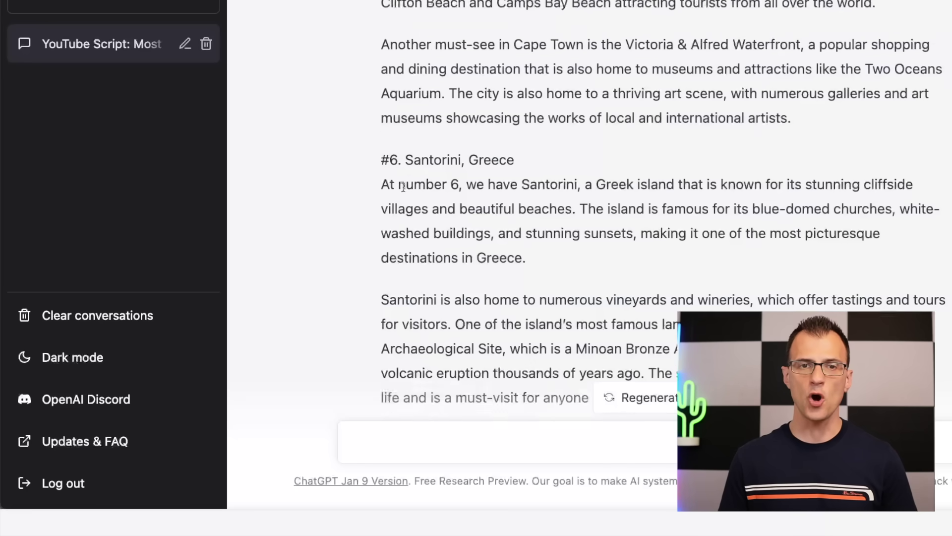
{"action": "scroll", "coordinate": [463, 228], "scroll_direction": "up", "scroll_amount": 3}
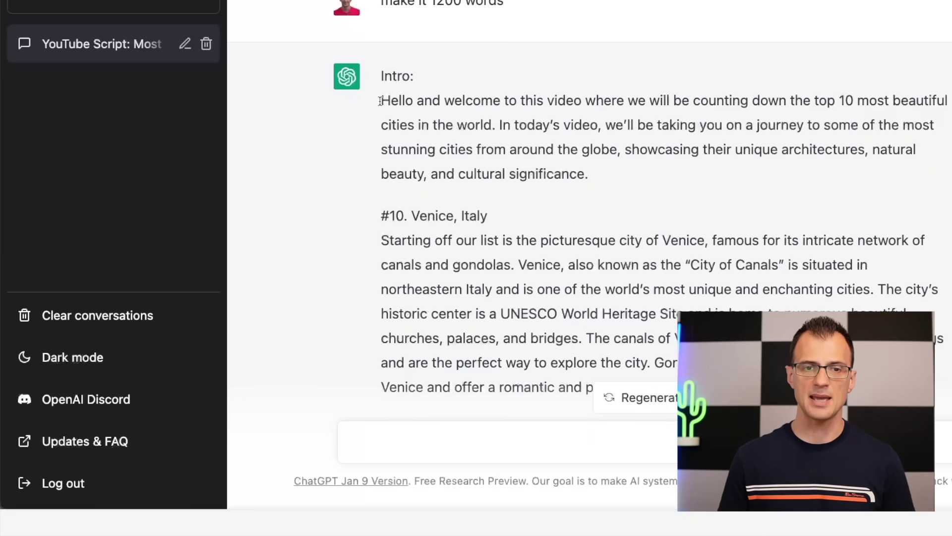
{"action": "left_click_drag", "start_coordinate": [381, 100], "coordinate": [587, 175]}
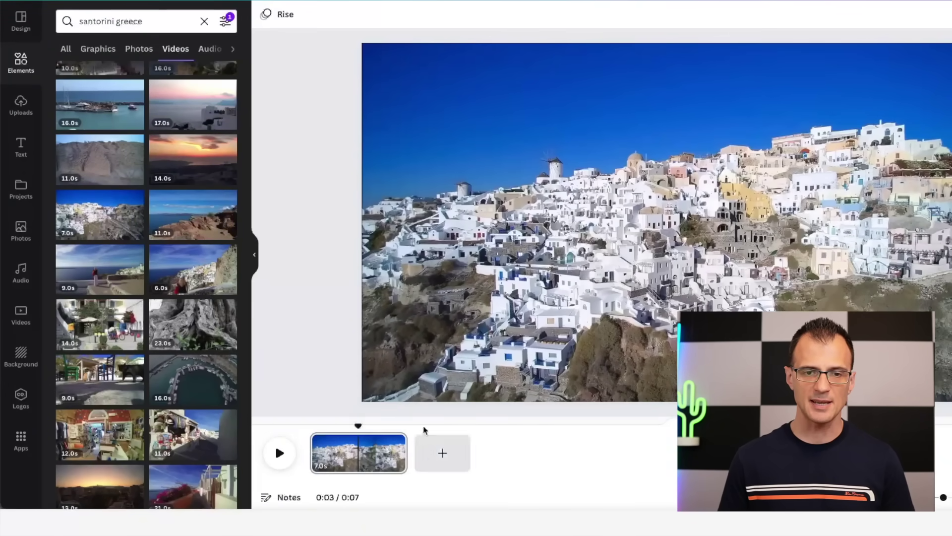
Switch to the Canva design, search the free videos for "prague, czech republic" and add a Prague river clip as the second page.
{"action": "left_click", "coordinate": [166, 22]}
{"action": "key", "text": "ctrl+a"}
{"action": "type", "text": "prague, czech republic"}
{"action": "key", "text": "Return"}
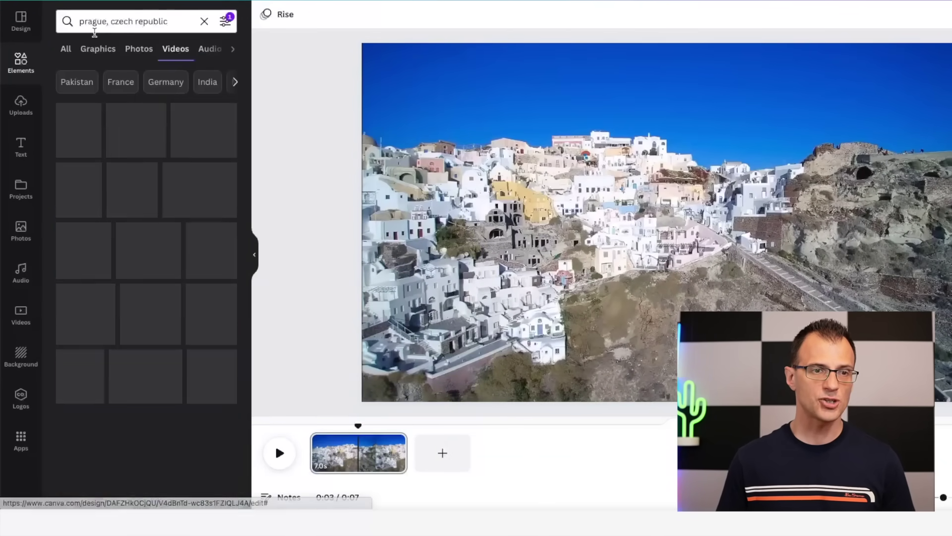
{"action": "scroll", "coordinate": [112, 282], "scroll_direction": "down", "scroll_amount": 1}
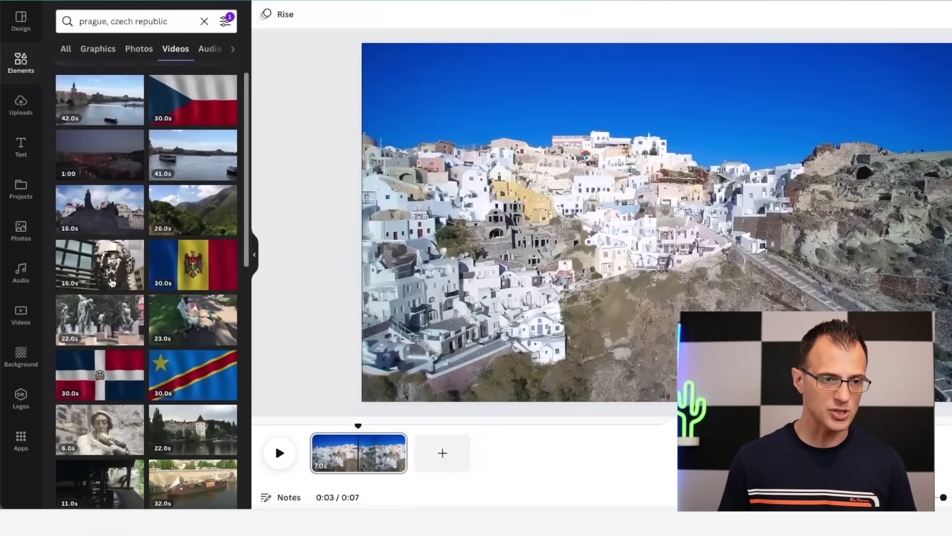
{"action": "left_click_drag", "start_coordinate": [247, 231], "coordinate": [440, 462]}
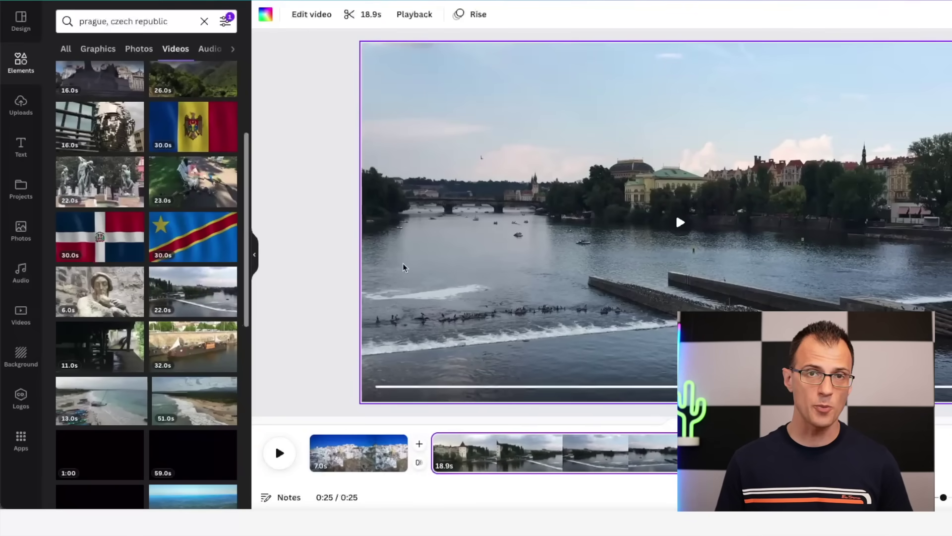
Trim both the end and the start of the Prague clip to a length of 15.3 s.
{"action": "left_click", "coordinate": [640, 463]}
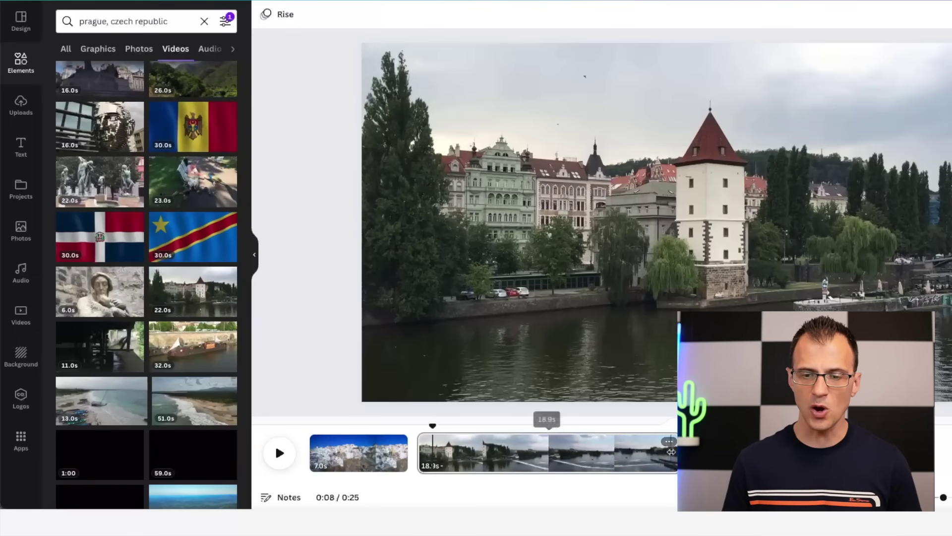
{"action": "left_click_drag", "start_coordinate": [671, 451], "coordinate": [660, 451]}
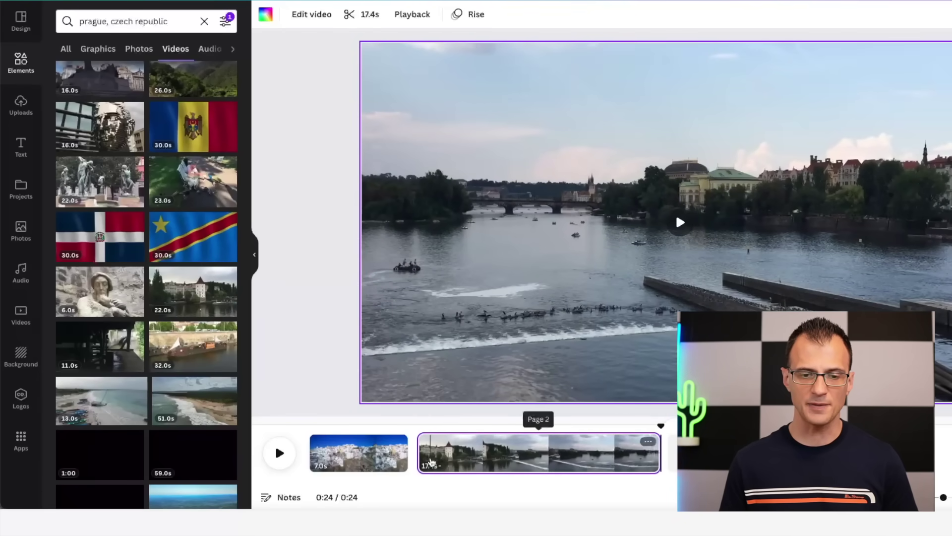
{"action": "left_click_drag", "start_coordinate": [416, 455], "coordinate": [446, 456]}
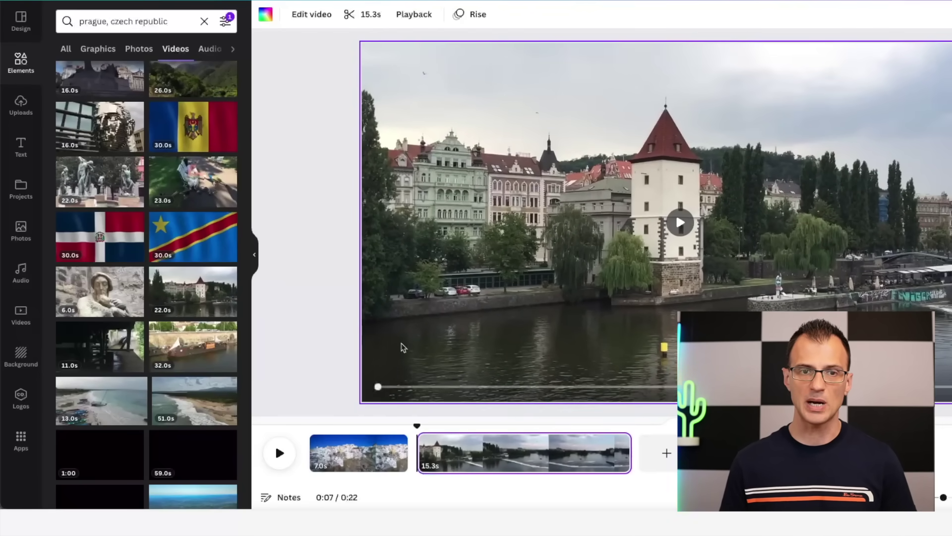
Add the yellow "HUGE SALE" text combination to the Santorini page.
{"action": "left_click", "coordinate": [337, 452]}
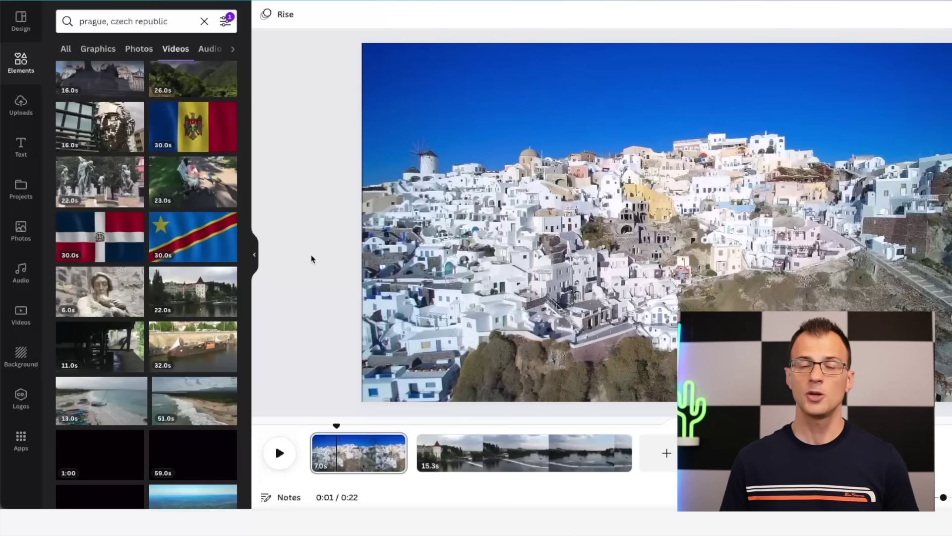
{"action": "left_click", "coordinate": [19, 158]}
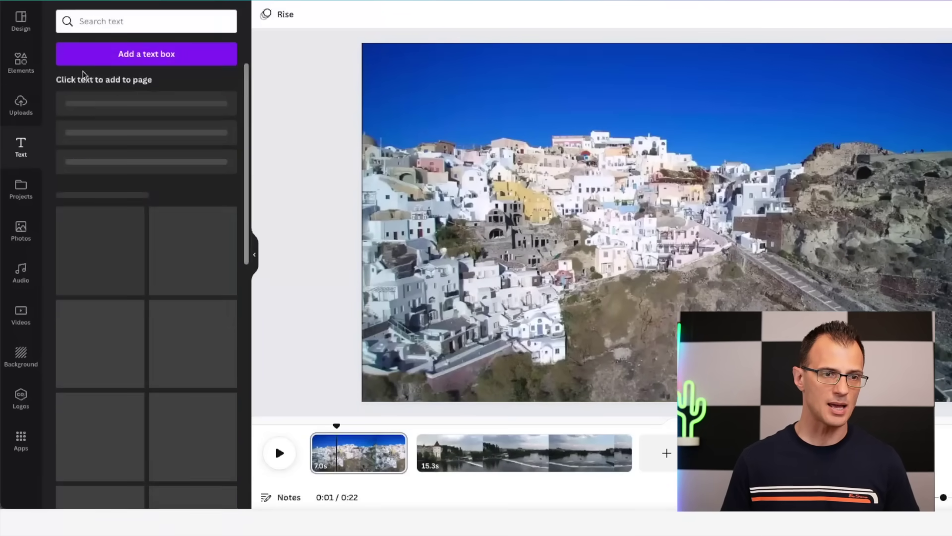
{"action": "scroll", "coordinate": [226, 208], "scroll_direction": "down", "scroll_amount": 8}
{"action": "scroll", "coordinate": [217, 259], "scroll_direction": "down", "scroll_amount": 10}
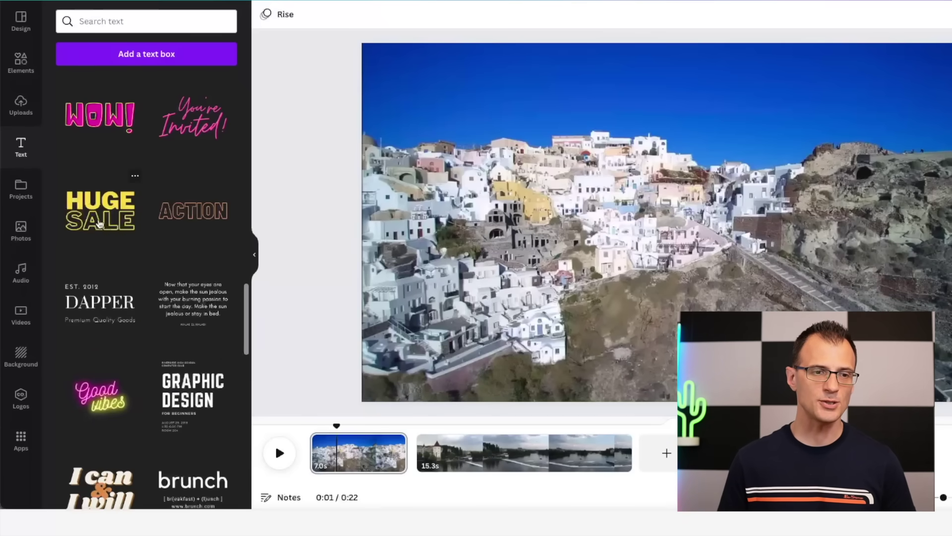
{"action": "left_click", "coordinate": [101, 224]}
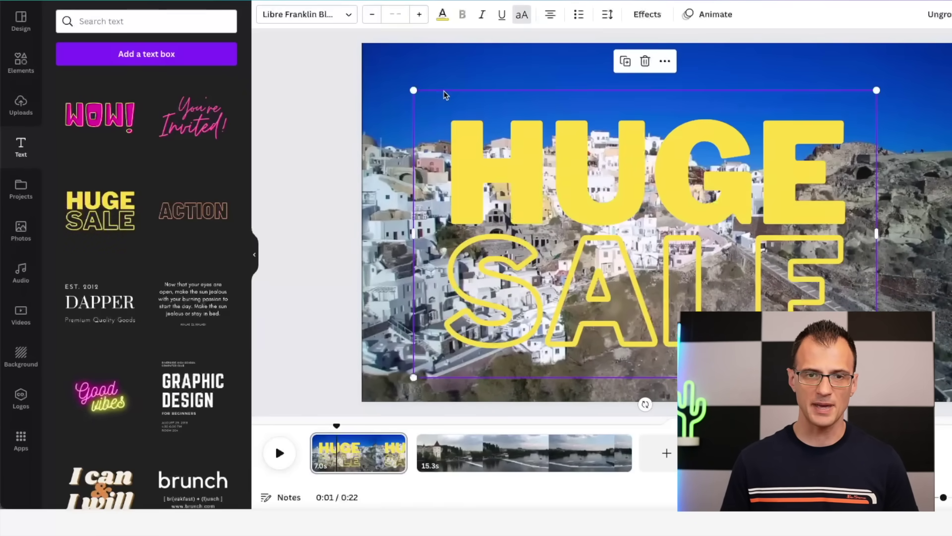
Shrink the "HUGE SALE" text group and move it to the upper middle of the Santorini page.
{"action": "left_click_drag", "start_coordinate": [416, 89], "coordinate": [563, 182]}
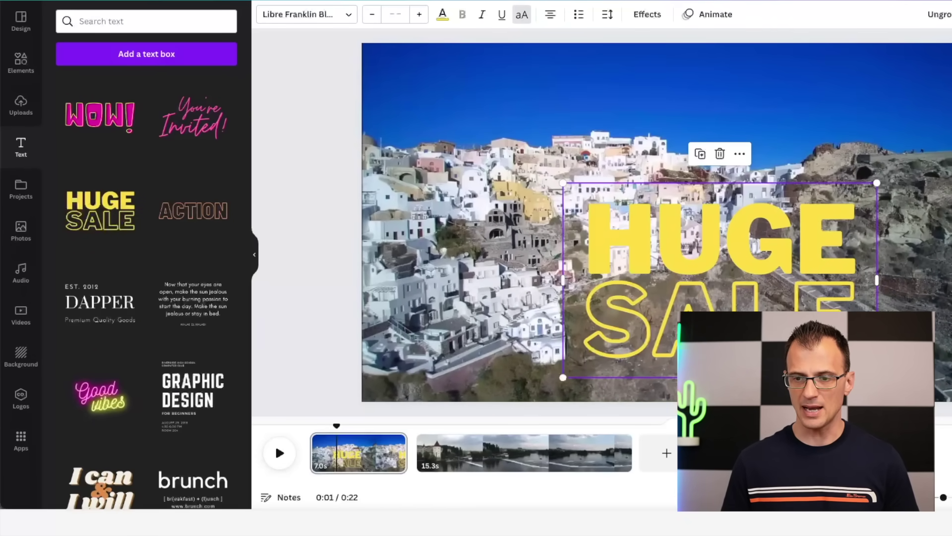
{"action": "left_click_drag", "start_coordinate": [805, 284], "coordinate": [767, 165]}
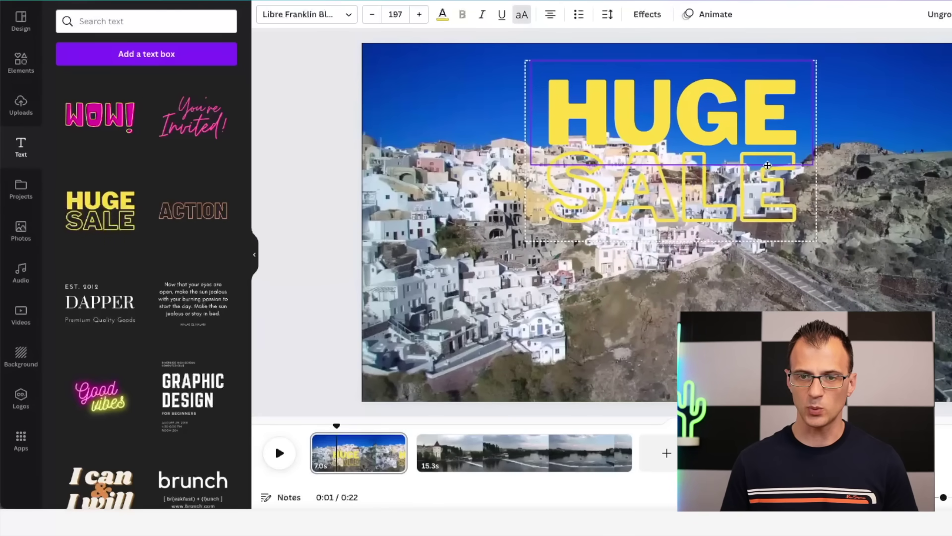
{"action": "left_click_drag", "start_coordinate": [816, 241], "coordinate": [772, 215]}
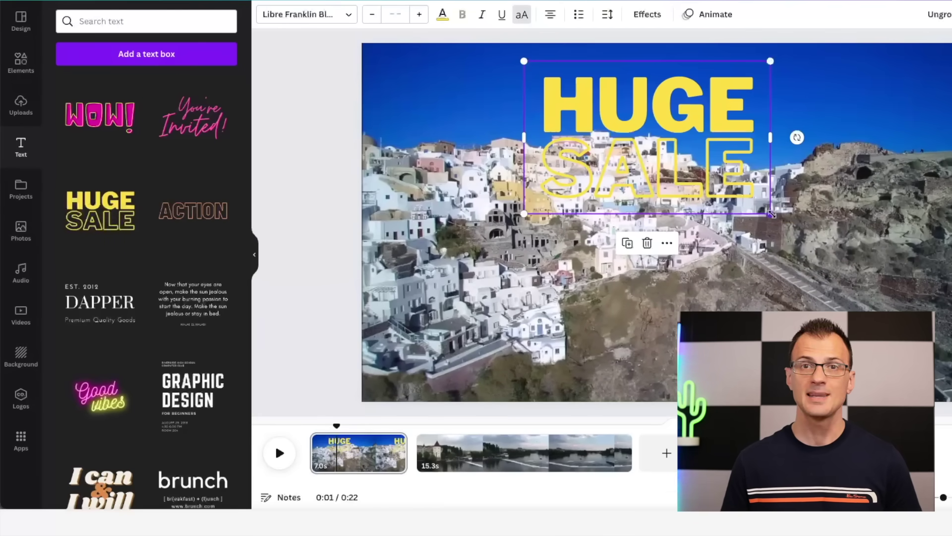
Add a dark blue box from the "box" graphics, size it to the "HUGE SALE" text and align it as the text's background.
{"action": "left_click", "coordinate": [15, 68]}
{"action": "left_click", "coordinate": [108, 22]}
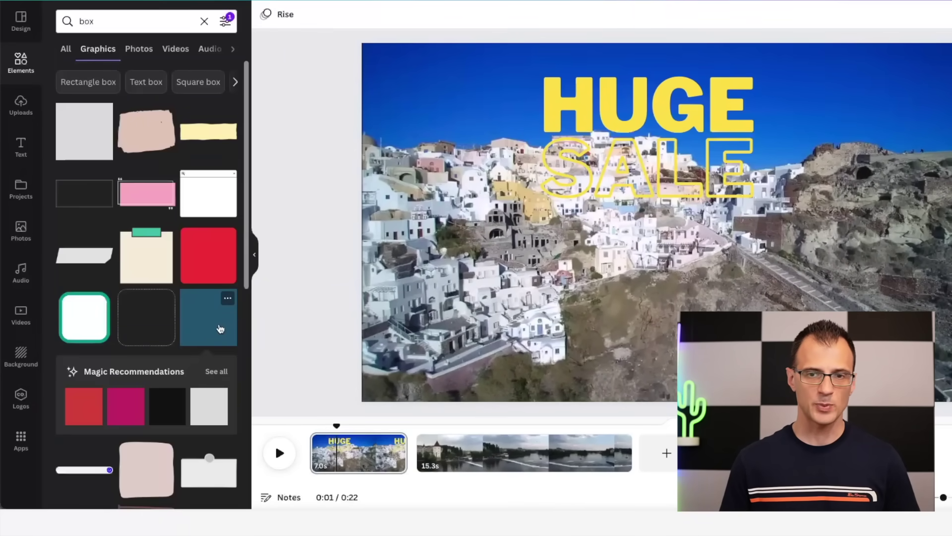
{"action": "left_click_drag", "start_coordinate": [209, 318], "coordinate": [655, 208]}
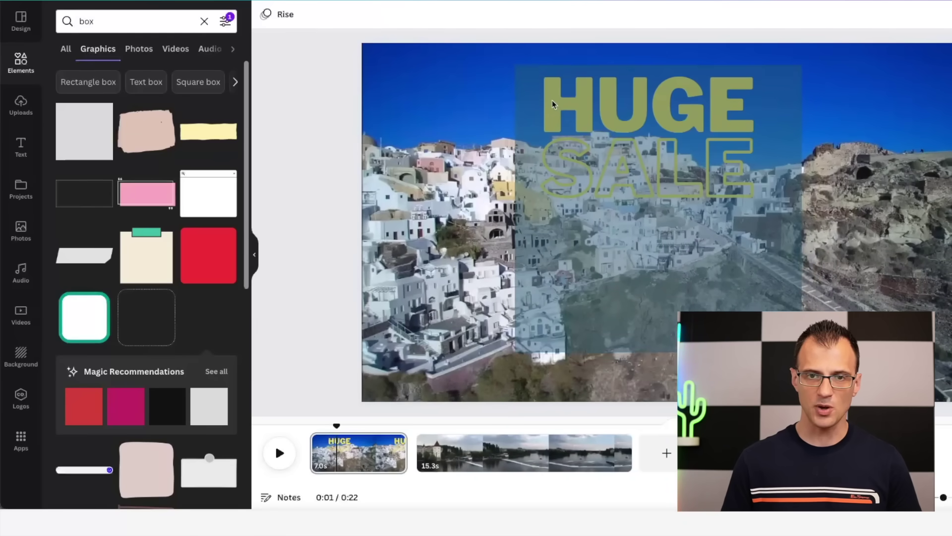
{"action": "left_click_drag", "start_coordinate": [800, 349], "coordinate": [770, 320]}
{"action": "left_click_drag", "start_coordinate": [639, 317], "coordinate": [649, 214]}
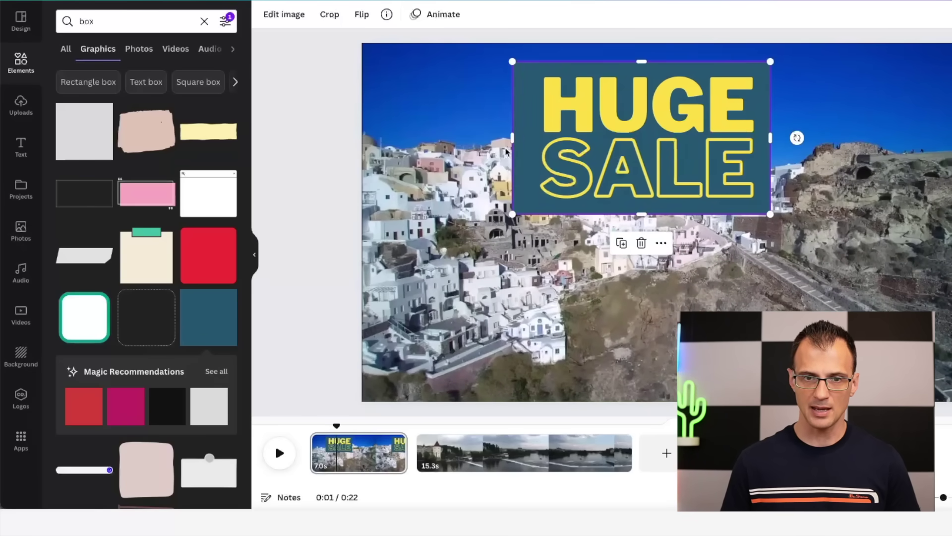
{"action": "left_click", "coordinate": [526, 130]}
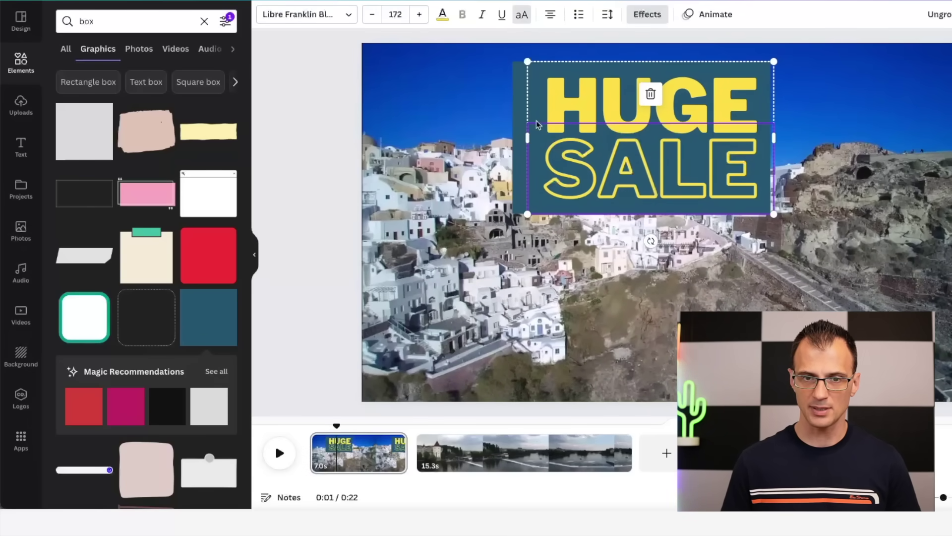
{"action": "left_click_drag", "start_coordinate": [520, 116], "coordinate": [528, 119]}
Replace the "HUGE" text with "TOP 10" and reduce its font size until it fits on one line.
{"action": "left_click", "coordinate": [632, 88]}
{"action": "double_click", "coordinate": [633, 88]}
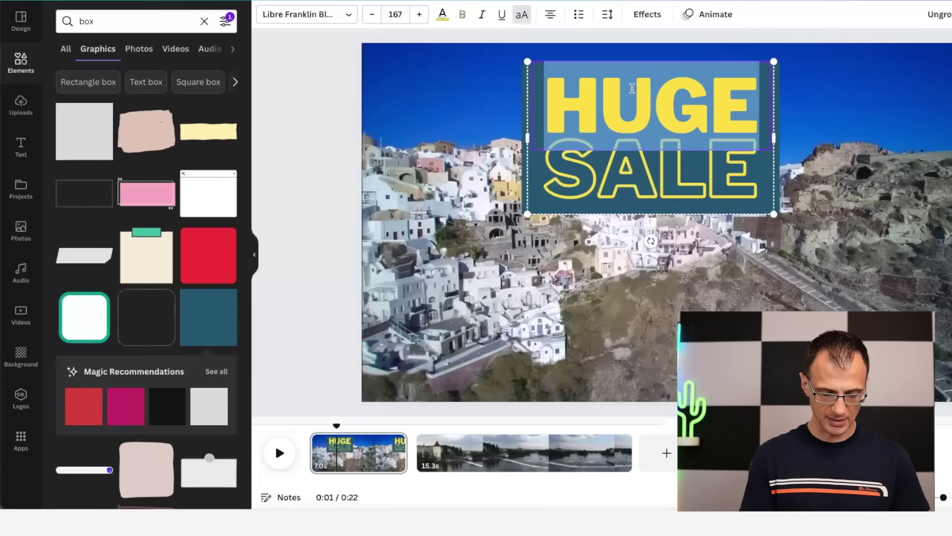
{"action": "type", "text": "TOP 10"}
{"action": "key", "text": "ctrl+a"}
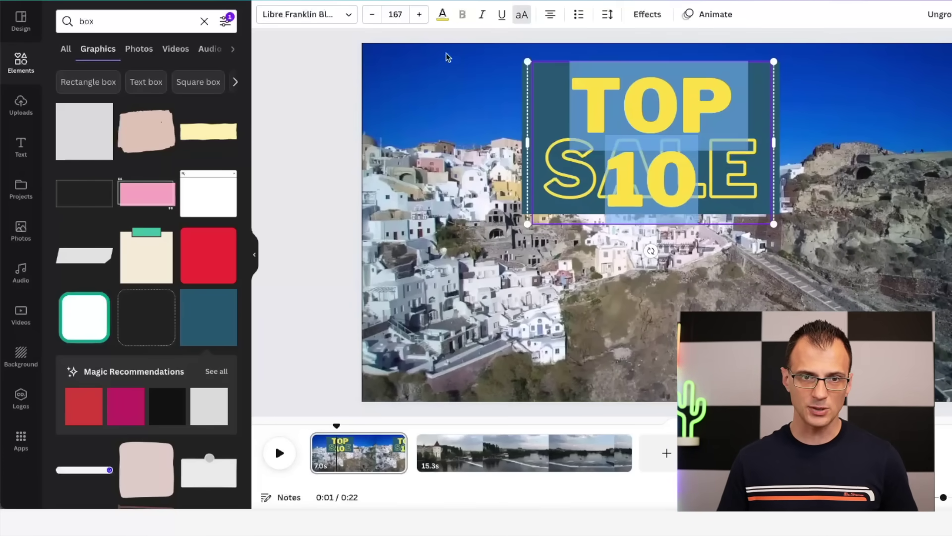
{"action": "left_click", "coordinate": [372, 22]}
{"action": "left_click", "coordinate": [372, 22]}
{"action": "left_click", "coordinate": [372, 22]}
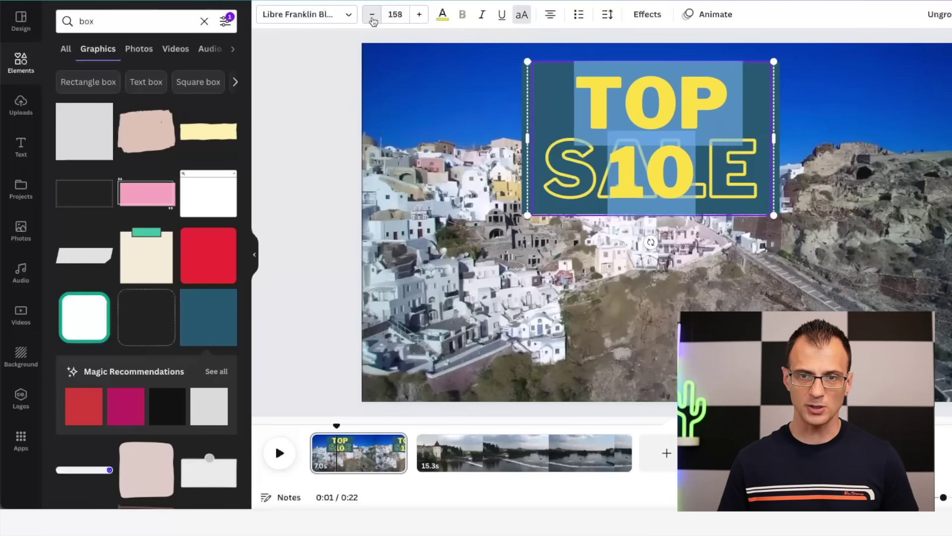
{"action": "left_click", "coordinate": [372, 22]}
Replace the "SALE" text with "MOST BEAUTIFUL CITIES".
{"action": "double_click", "coordinate": [627, 157]}
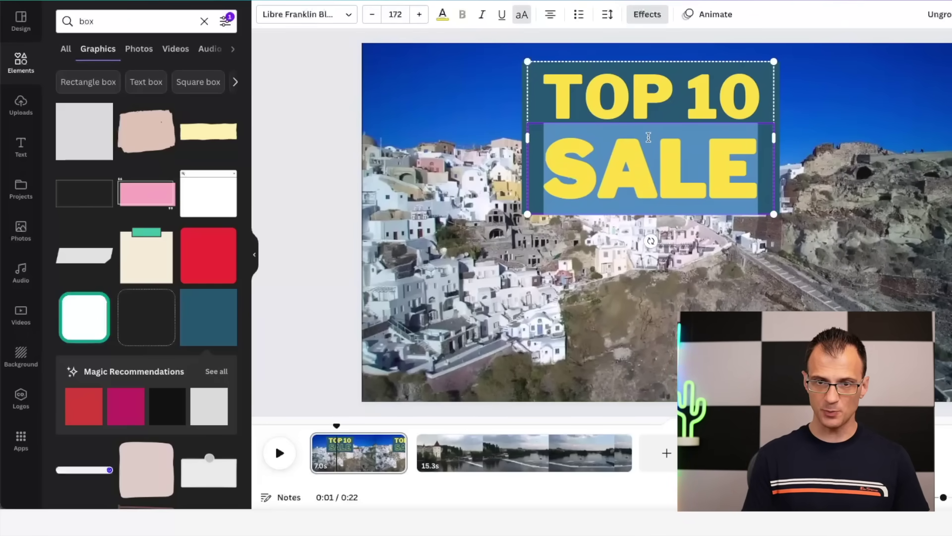
{"action": "type", "text": "MOST BEAUTIFUL CITIES"}
{"action": "left_click", "coordinate": [325, 332]}
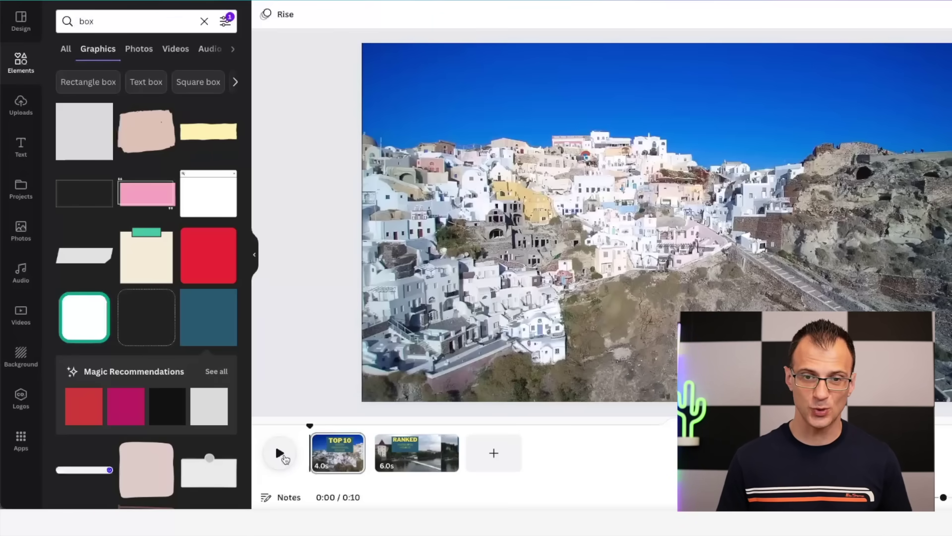
Play back the two intro pages to preview their titles and clips.
{"action": "left_click", "coordinate": [279, 453]}
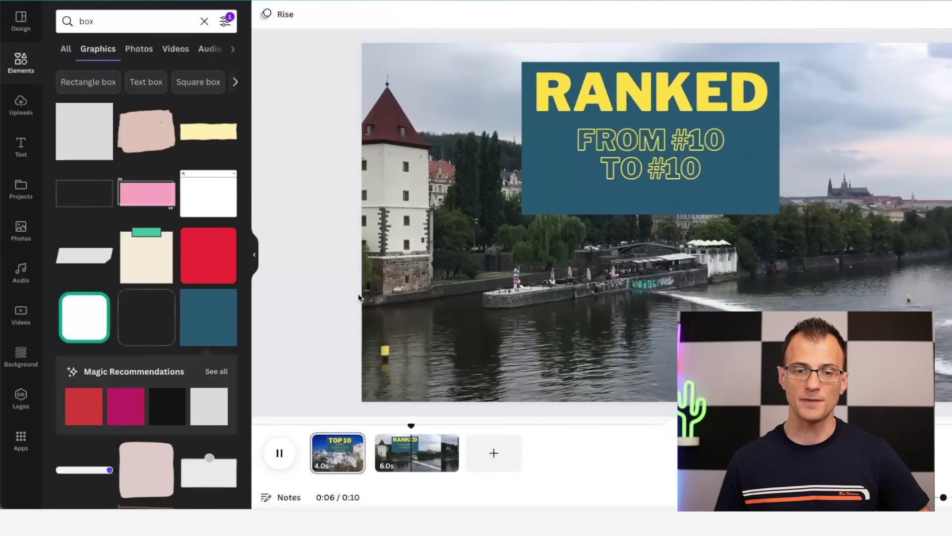
{"action": "left_click", "coordinate": [290, 455]}
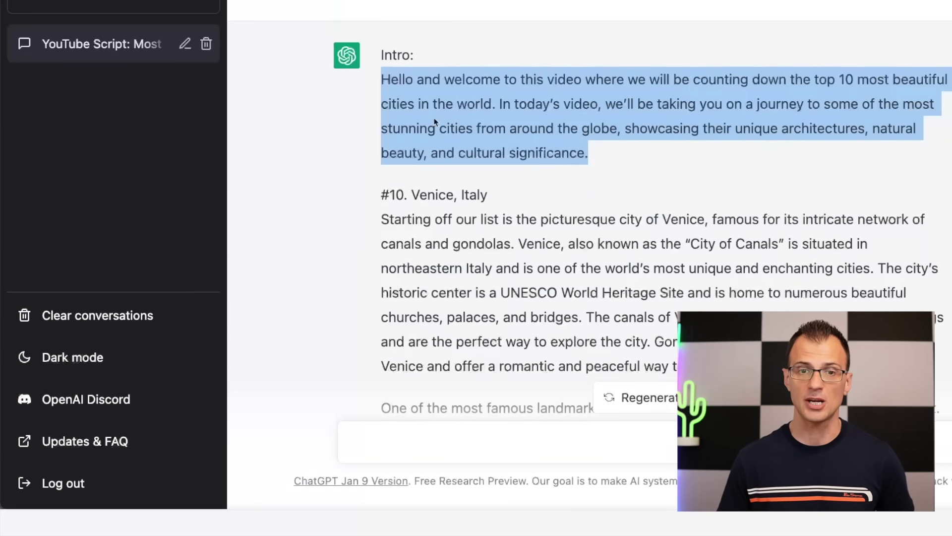
Switch to ChatGPT and highlight the intro, the Venice section and the following passage to review how the script is divided.
{"action": "left_click", "coordinate": [403, 72]}
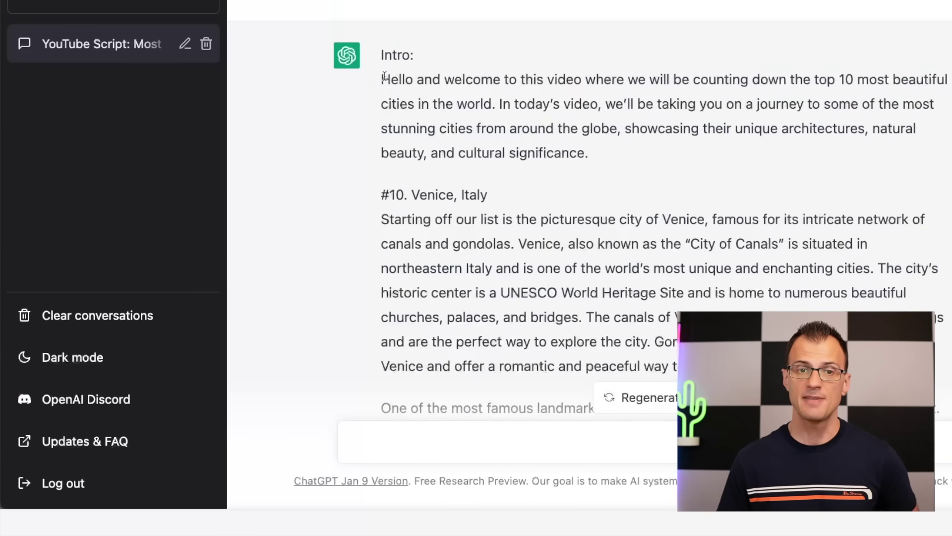
{"action": "left_click_drag", "start_coordinate": [384, 77], "coordinate": [555, 147]}
{"action": "scroll", "coordinate": [475, 186], "scroll_direction": "down", "scroll_amount": 3}
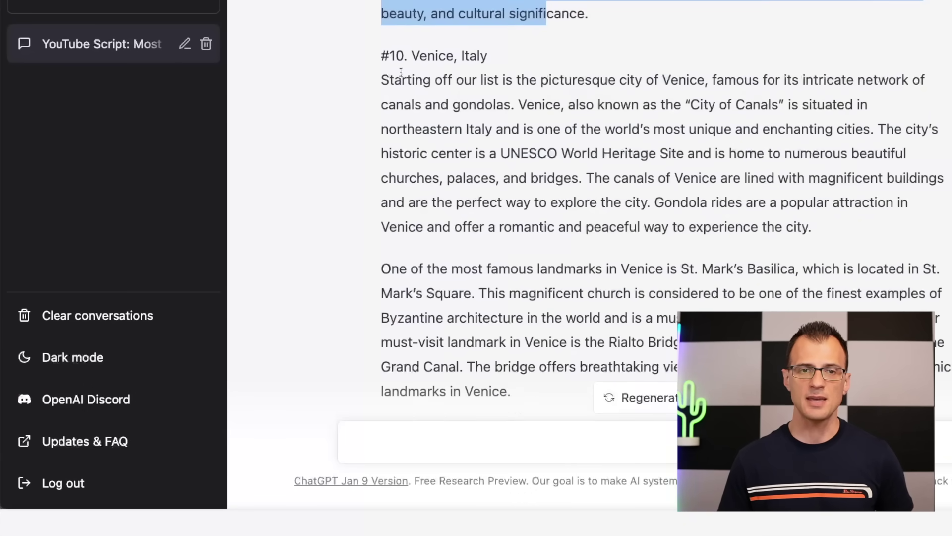
{"action": "left_click", "coordinate": [394, 67]}
{"action": "left_click_drag", "start_coordinate": [385, 56], "coordinate": [518, 79]}
{"action": "scroll", "coordinate": [518, 79], "scroll_direction": "down", "scroll_amount": 9}
{"action": "left_click_drag", "start_coordinate": [381, 101], "coordinate": [674, 201]}
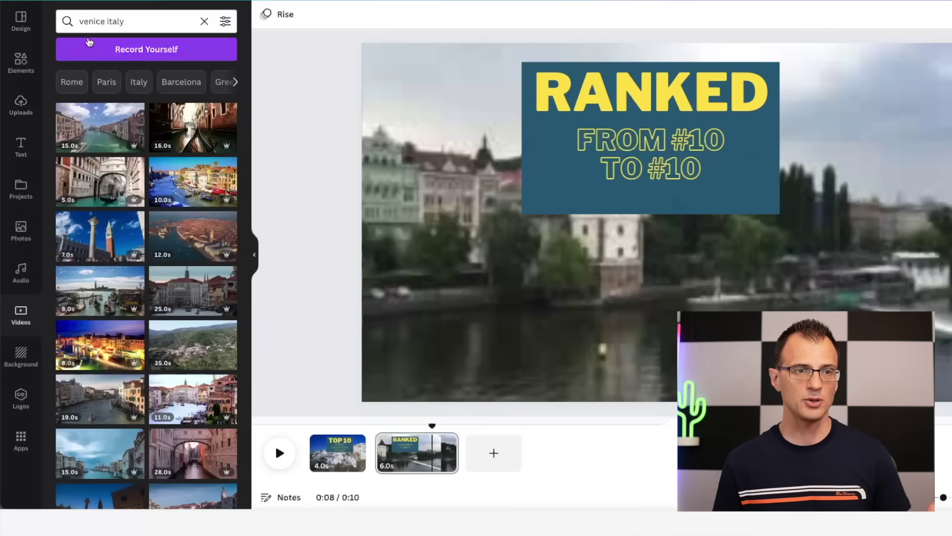
Switch to Canva, limit the "venice italy" video results to free items and browse the clips.
{"action": "left_click", "coordinate": [226, 21]}
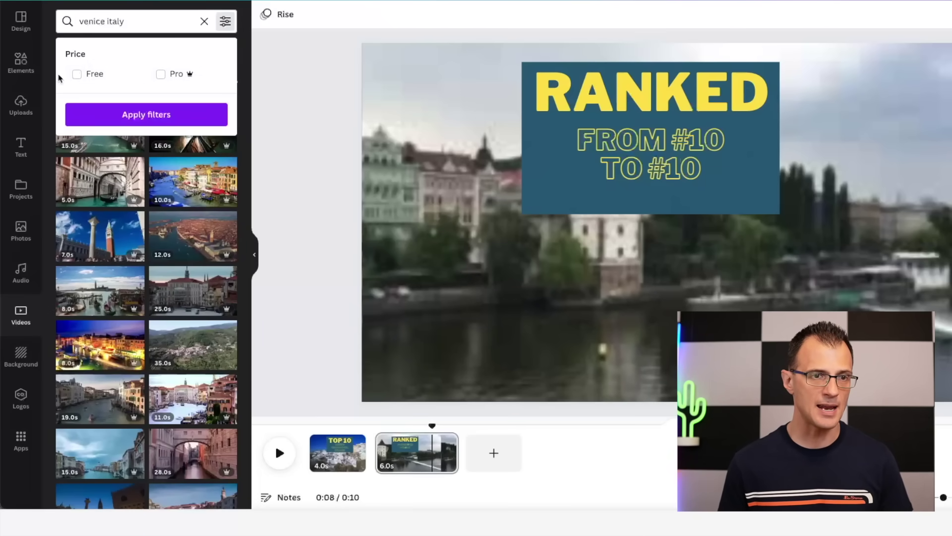
{"action": "left_click", "coordinate": [77, 74]}
{"action": "left_click", "coordinate": [124, 115]}
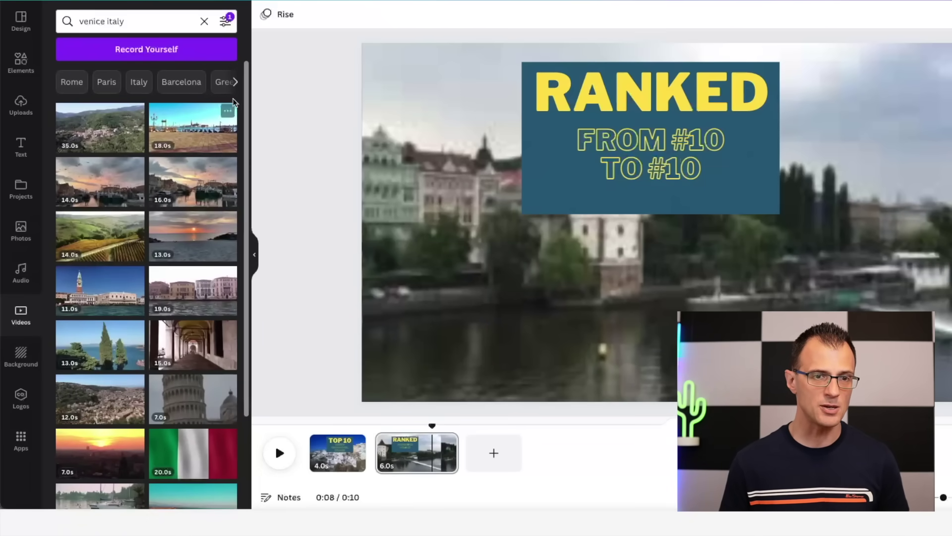
{"action": "scroll", "coordinate": [144, 367], "scroll_direction": "down", "scroll_amount": 3}
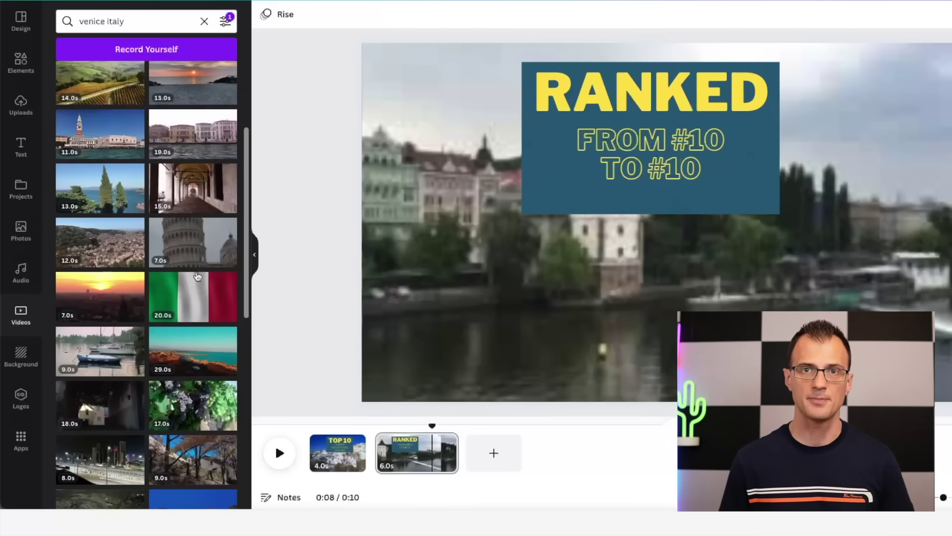
Switch to YouTube, open MojoTravels' "Top 10 Most Beautiful Cities in the World" and view its description and comments.
{"action": "left_click", "coordinate": [950, 2]}
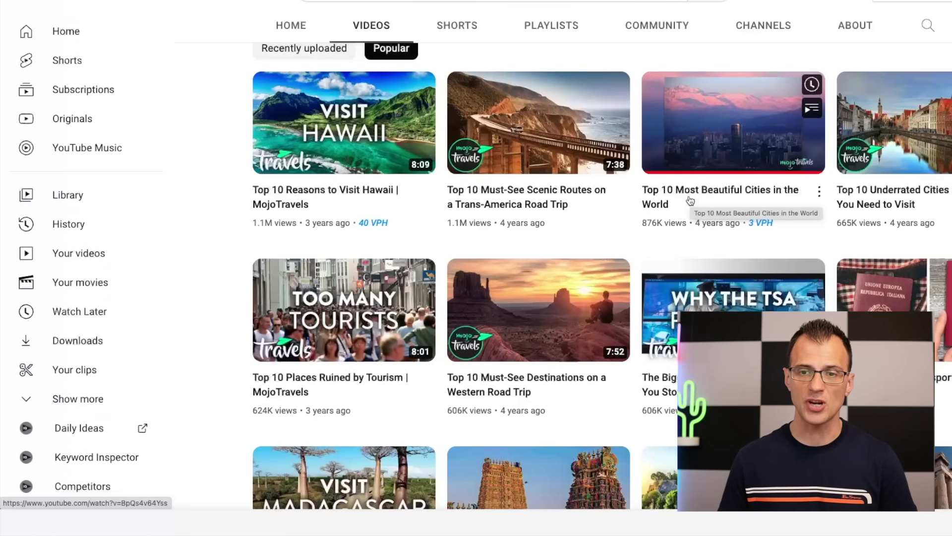
{"action": "left_click", "coordinate": [691, 200]}
{"action": "scroll", "coordinate": [101, 271], "scroll_direction": "down", "scroll_amount": 7}
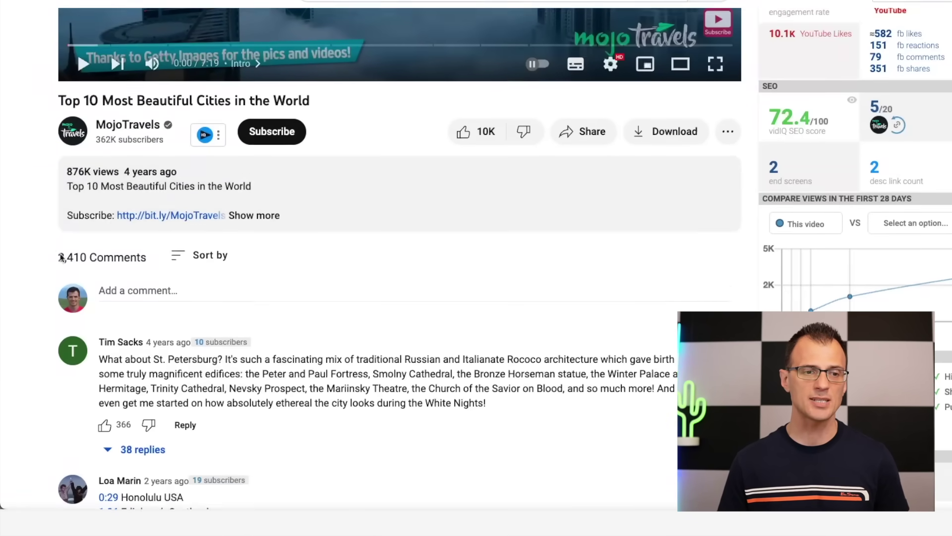
Expand the MojoTravels video's full description and highlight its text, from the city list up to the date line, to review it.
{"action": "left_click", "coordinate": [249, 173]}
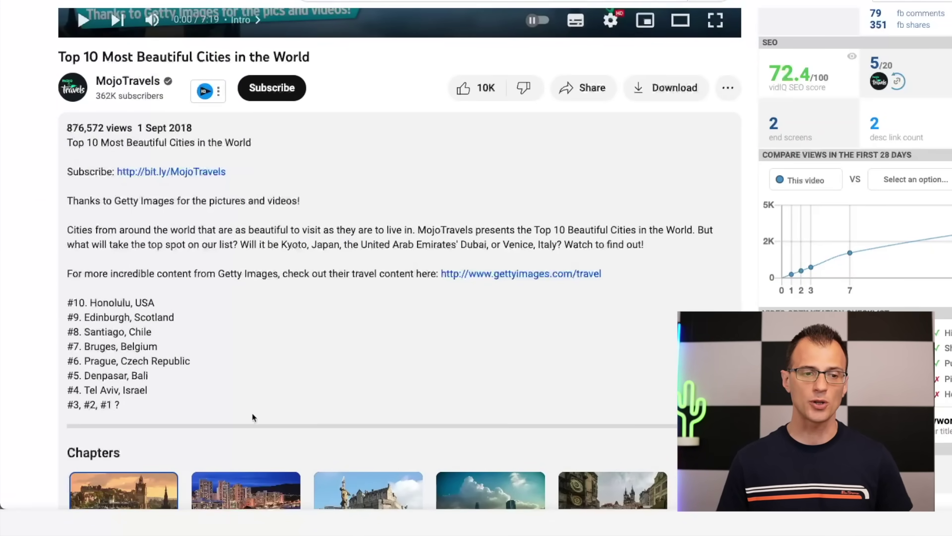
{"action": "left_click_drag", "start_coordinate": [253, 419], "coordinate": [59, 125]}
{"action": "left_click", "coordinate": [34, 172]}
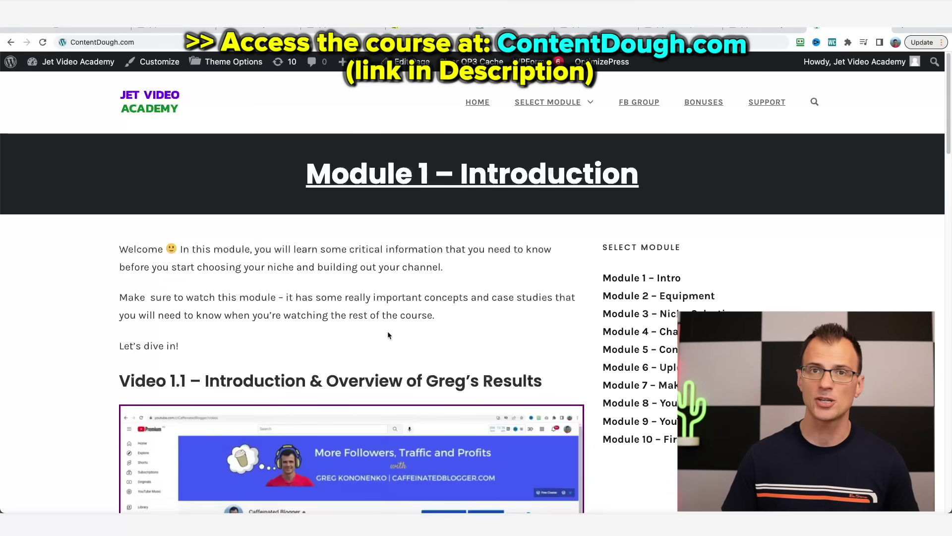
Switch to ContentDough.com and look through the course's Module 1 and Module 5 pages, the YouTube Partner Program acceptance post and the free-guide sign-up page.
{"action": "scroll", "coordinate": [680, 257], "scroll_direction": "down", "scroll_amount": 4}
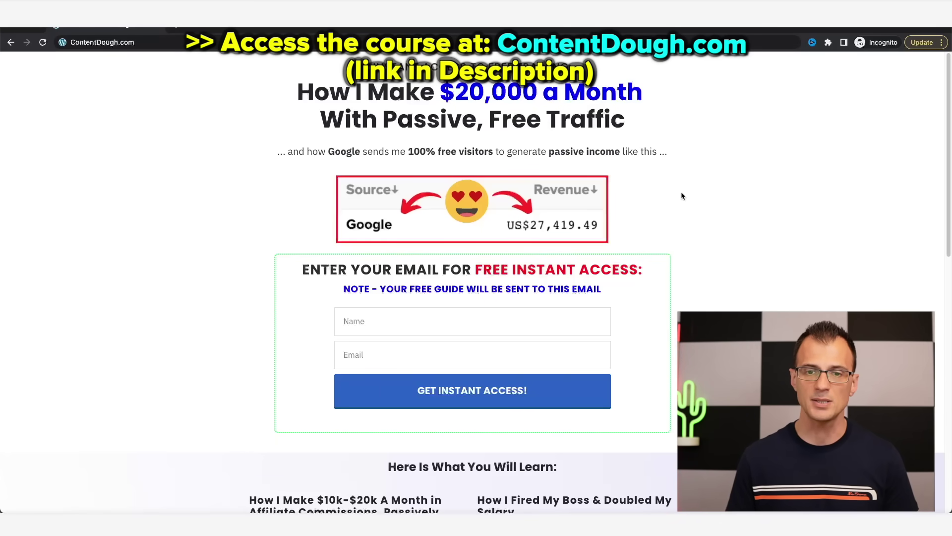
{"action": "scroll", "coordinate": [682, 196], "scroll_direction": "down", "scroll_amount": 3}
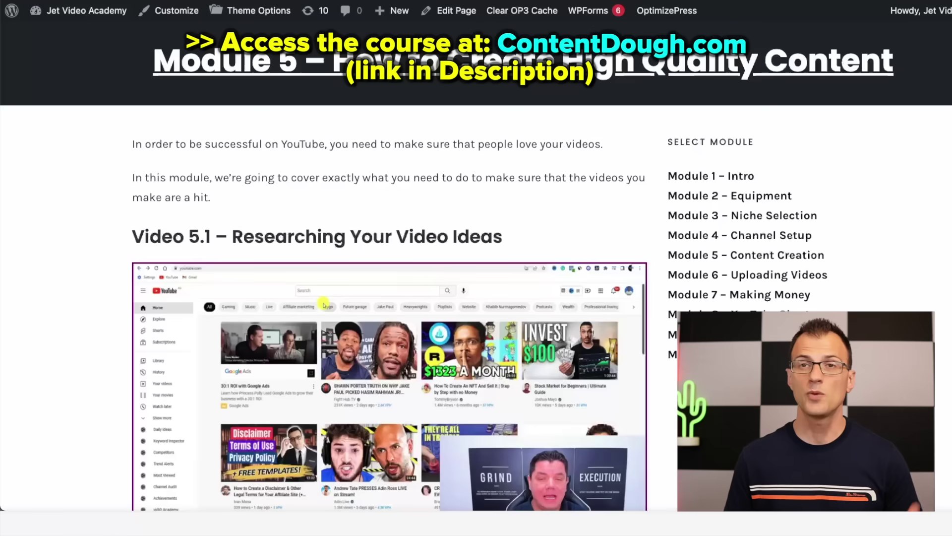
{"action": "scroll", "coordinate": [389, 268], "scroll_direction": "down", "scroll_amount": 10}
{"action": "scroll", "coordinate": [390, 268], "scroll_direction": "down", "scroll_amount": 20}
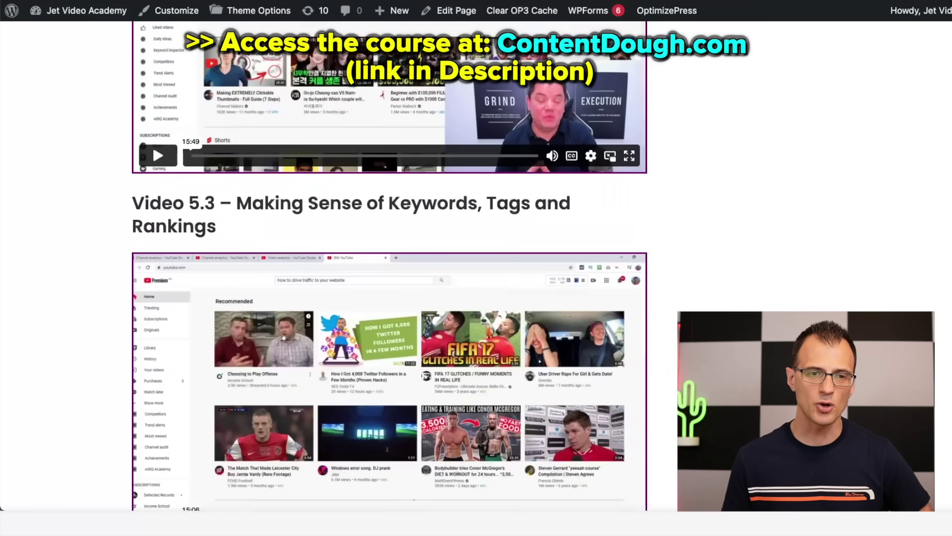
{"action": "scroll", "coordinate": [389, 268], "scroll_direction": "down", "scroll_amount": 15}
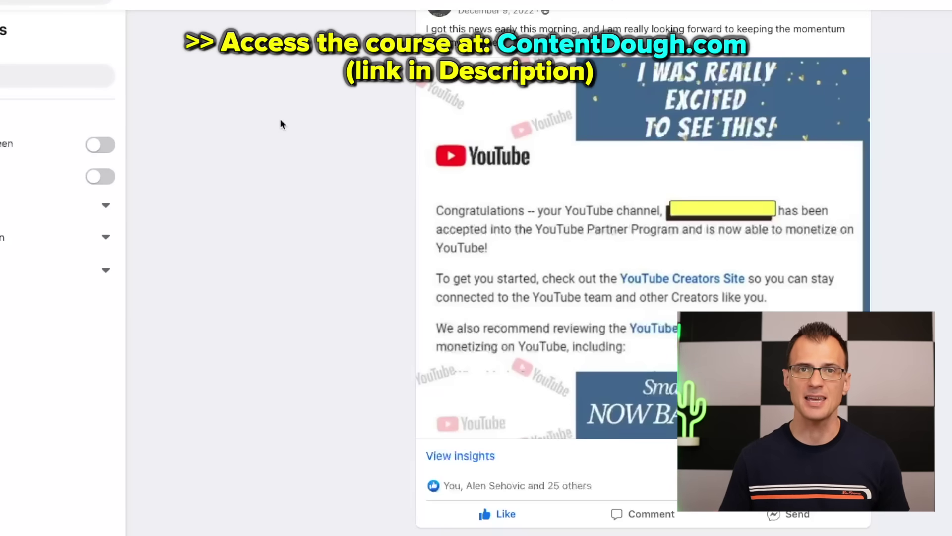
{"action": "scroll", "coordinate": [339, 313], "scroll_direction": "down", "scroll_amount": 1}
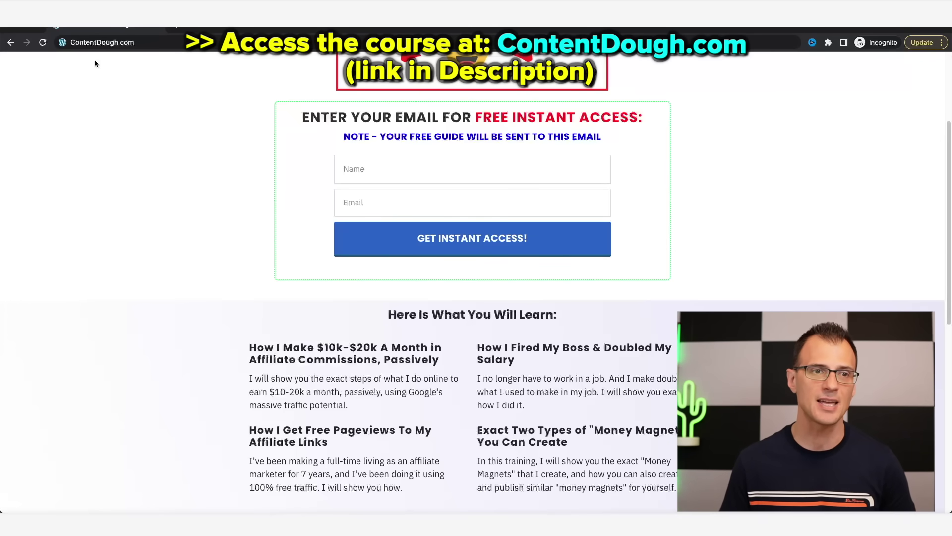
{"action": "scroll", "coordinate": [244, 290], "scroll_direction": "up", "scroll_amount": 3}
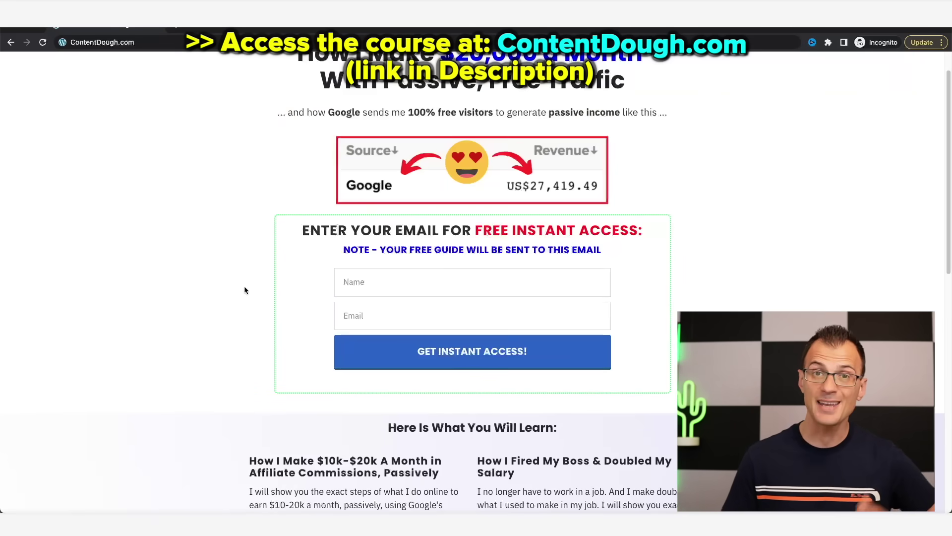